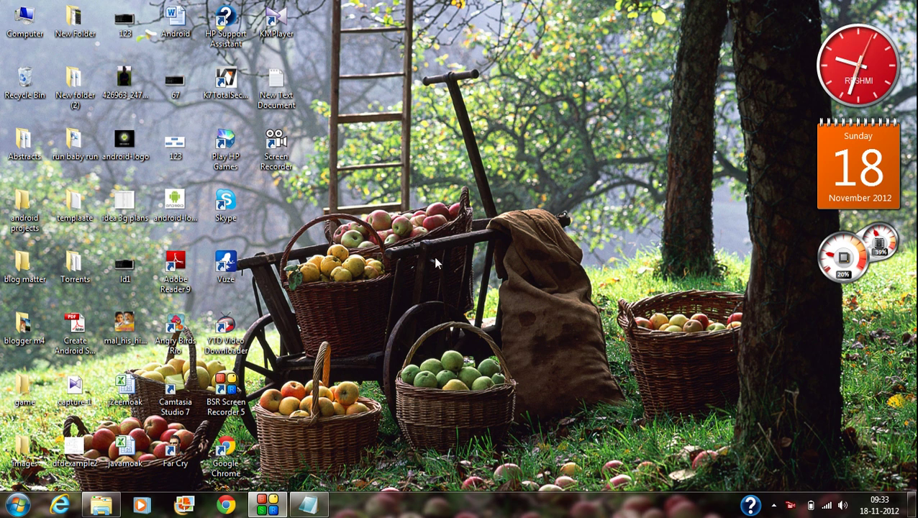
Add the line "Software needed for android devolopment" beneath the tutorial title in the open Notepad document, indented and followed by a new line
click(308, 505)
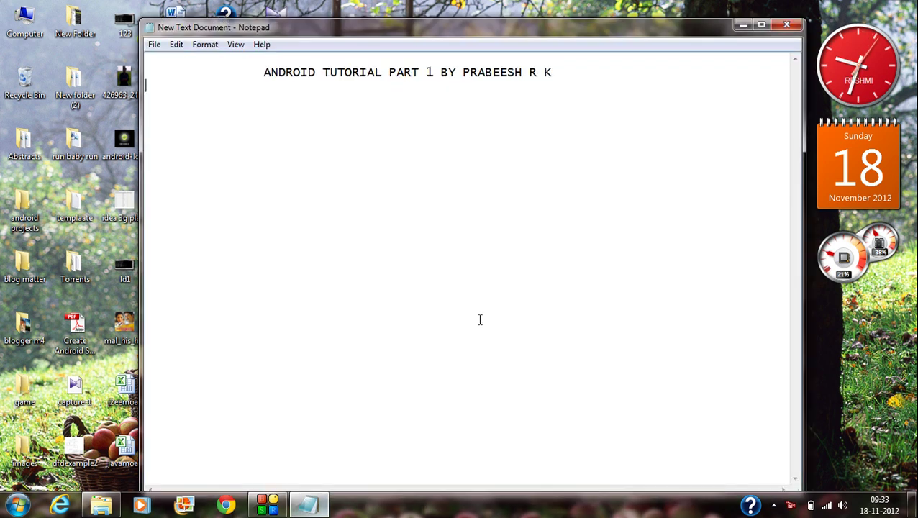
click(563, 76)
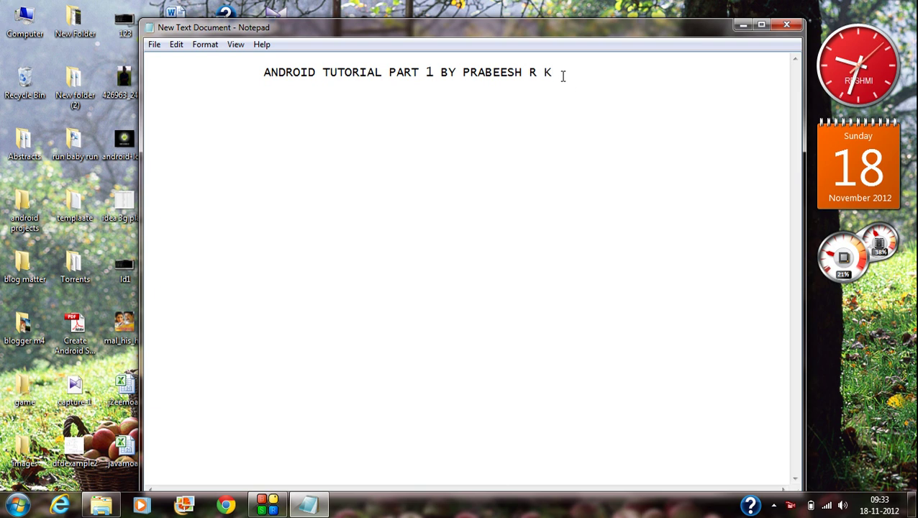
key(Return)
key(Tab)
key(Return)
key(Tab)
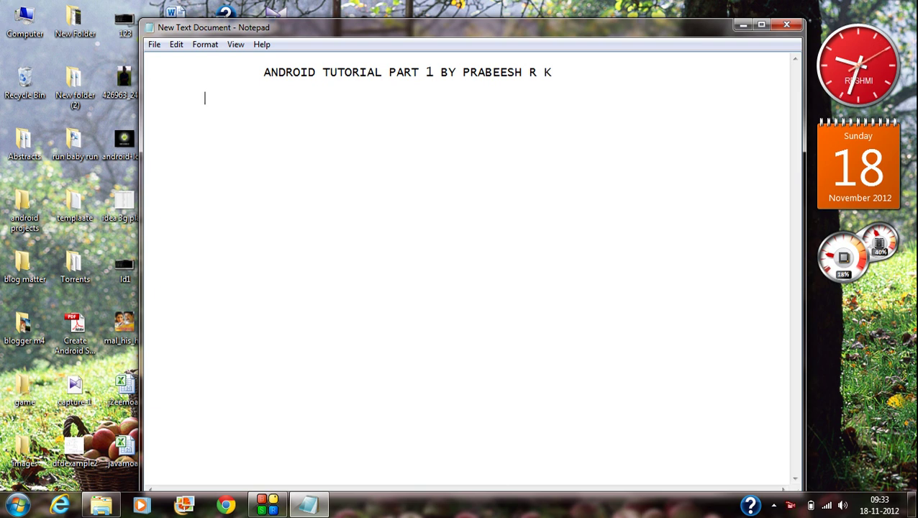
text(So)
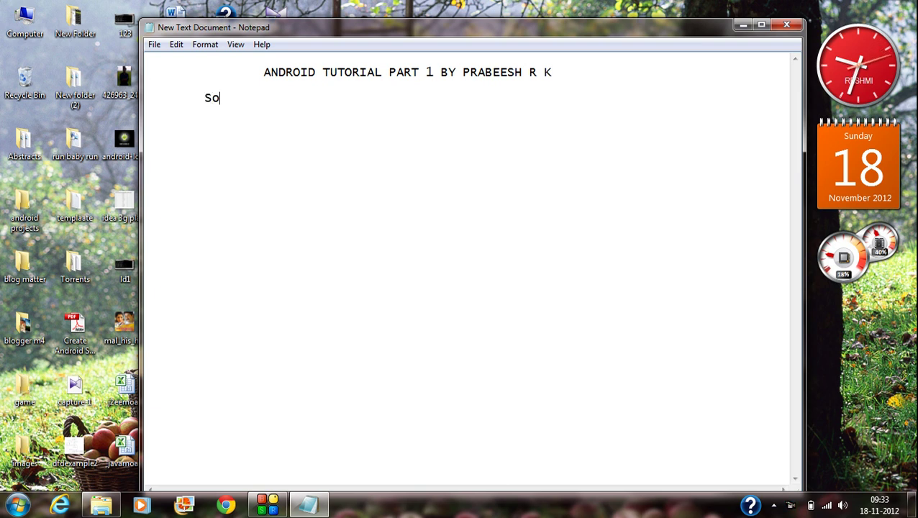
text(ftware)
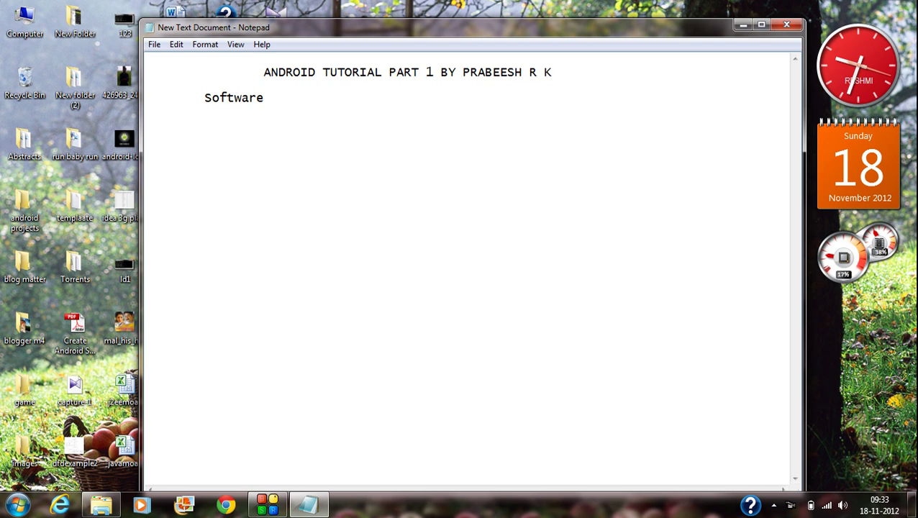
text( needed )
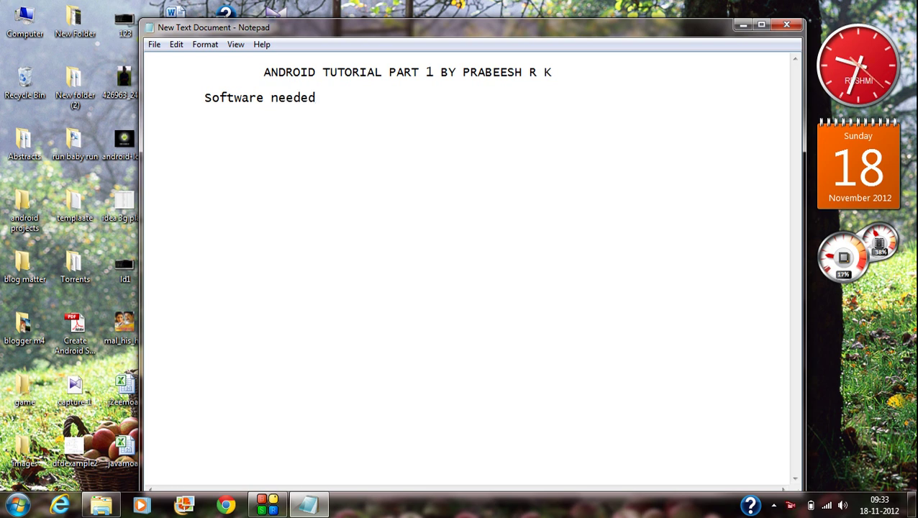
text(for )
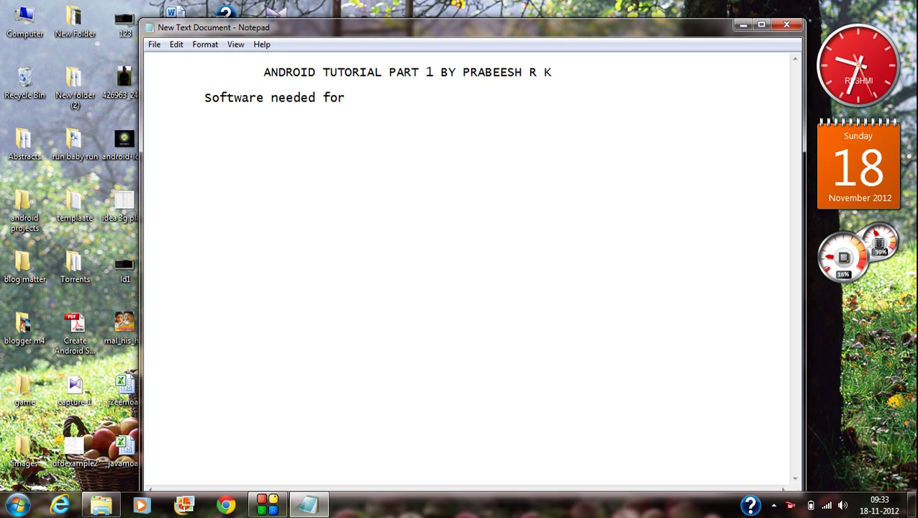
text(andro)
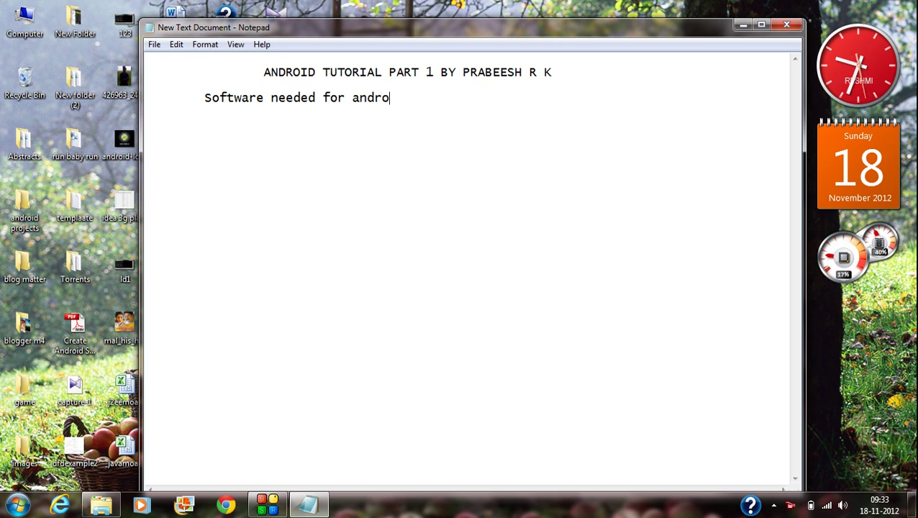
text(id devolopm)
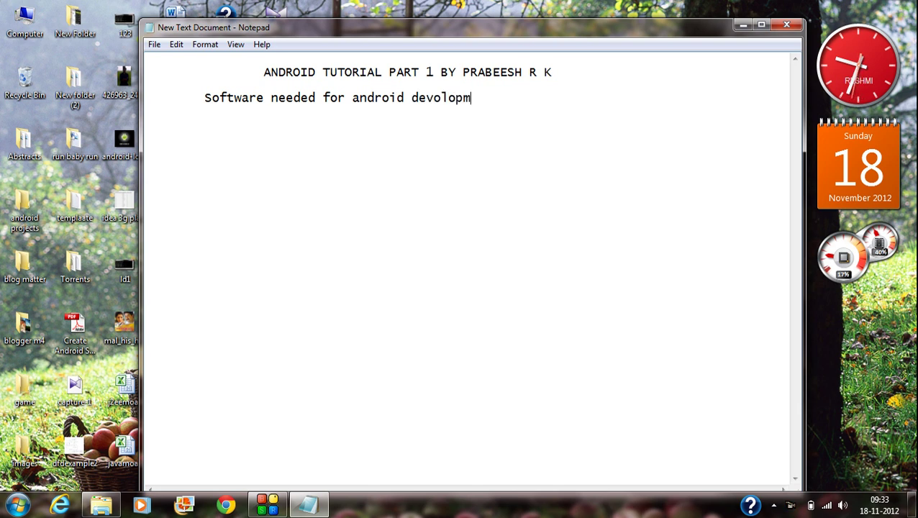
text(ent)
key(Return)
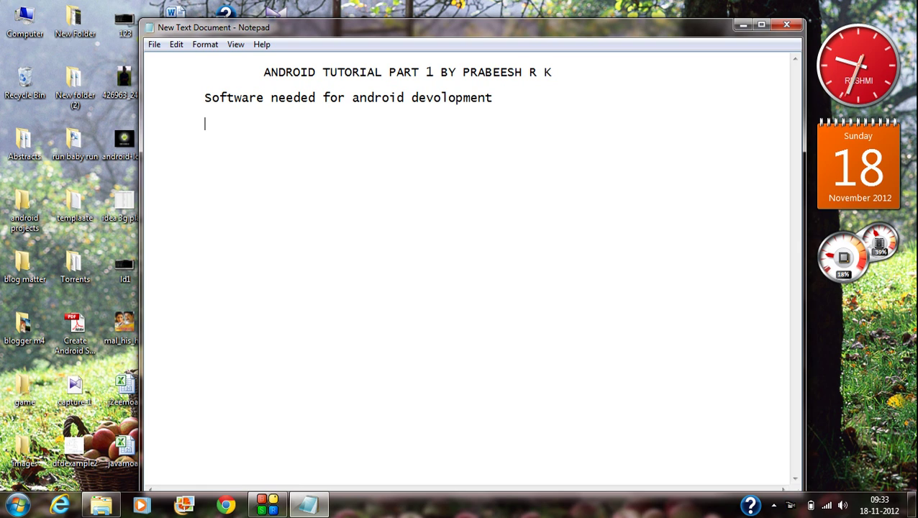
Write the first list item as "1. java devolopment kit jdk" under the software heading
text(1.)
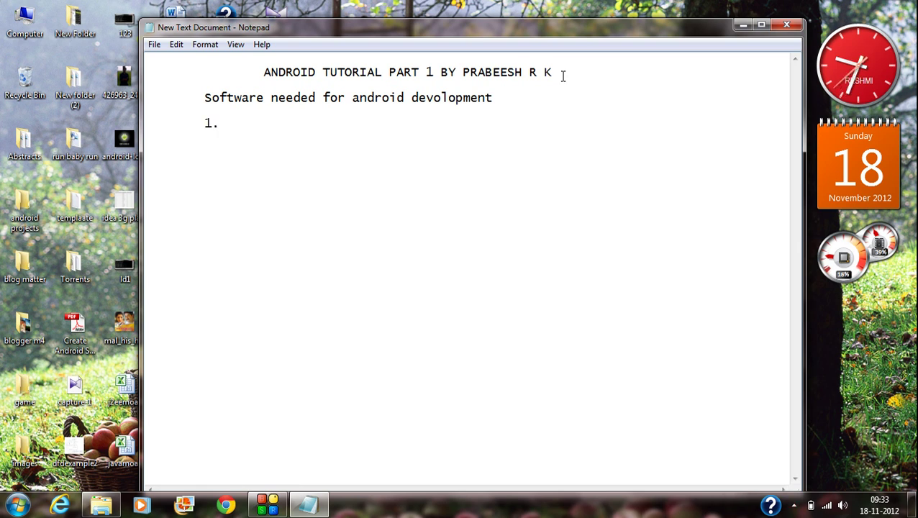
text( java )
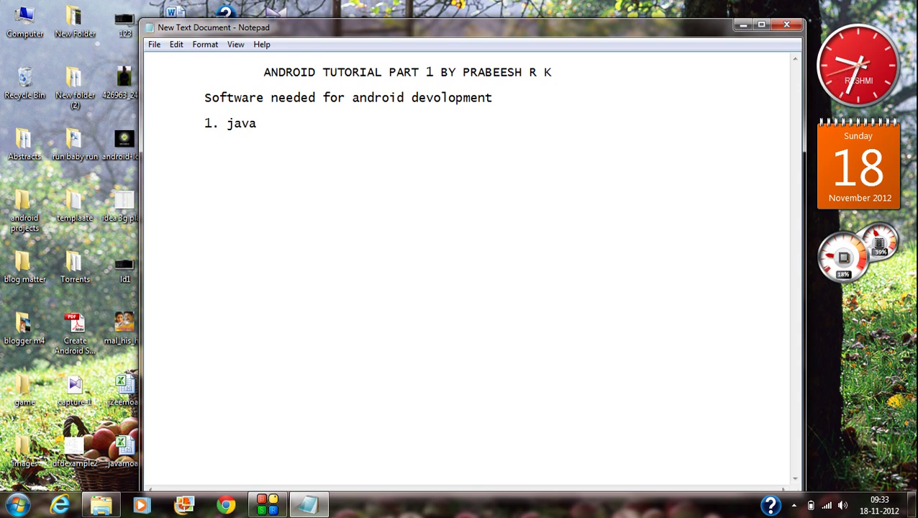
text(devolo)
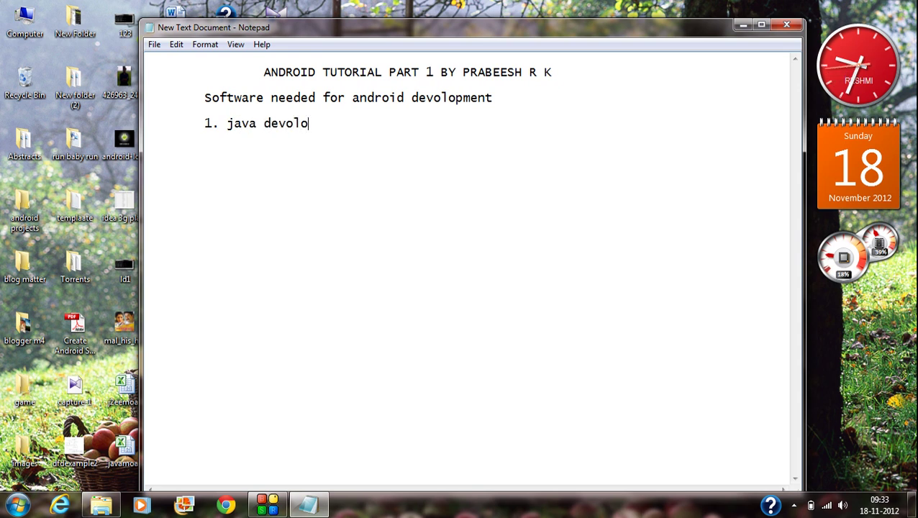
text(pment )
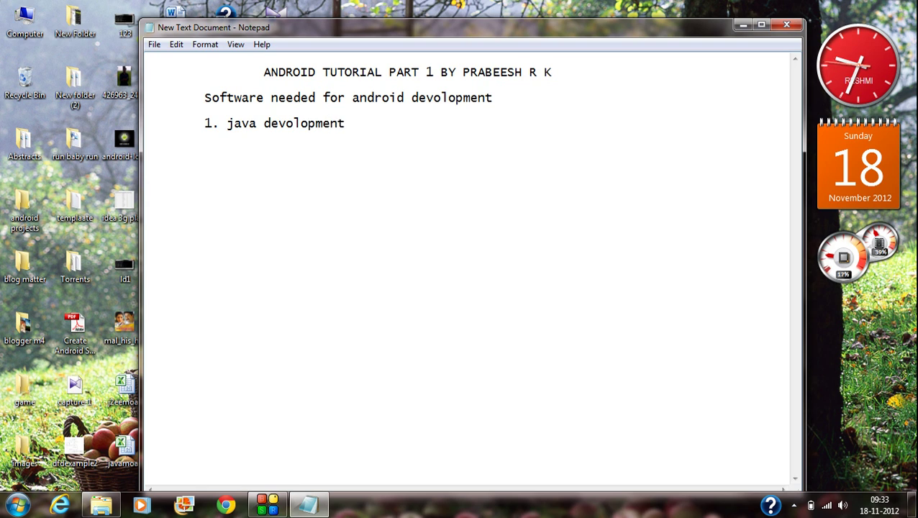
text(kit jdk)
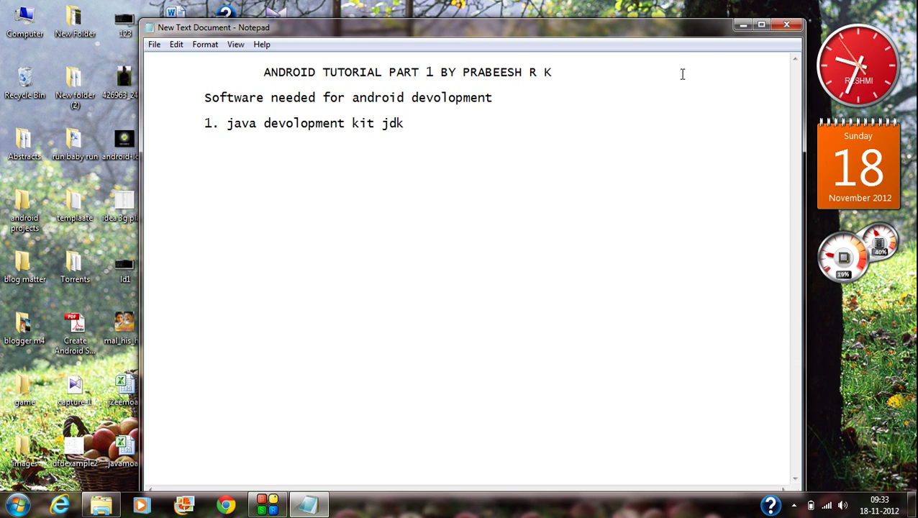
Switch to Google Chrome, search Google for jdk, and open Oracle's Java Platform (JDK) 7u9 download page
click(742, 26)
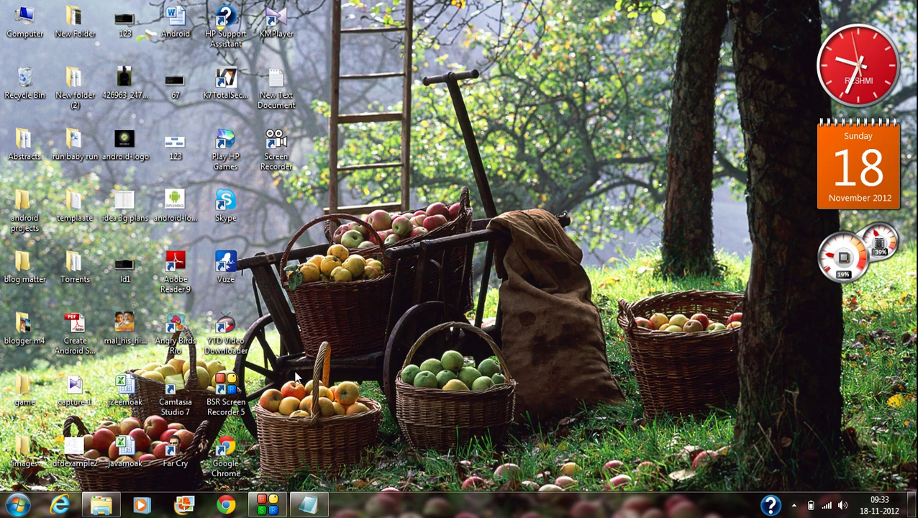
double_click(225, 449)
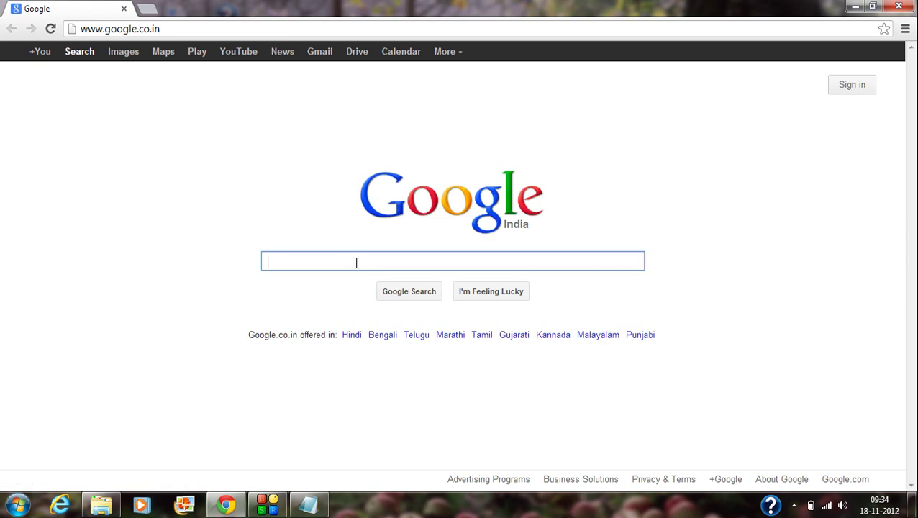
text(jdk)
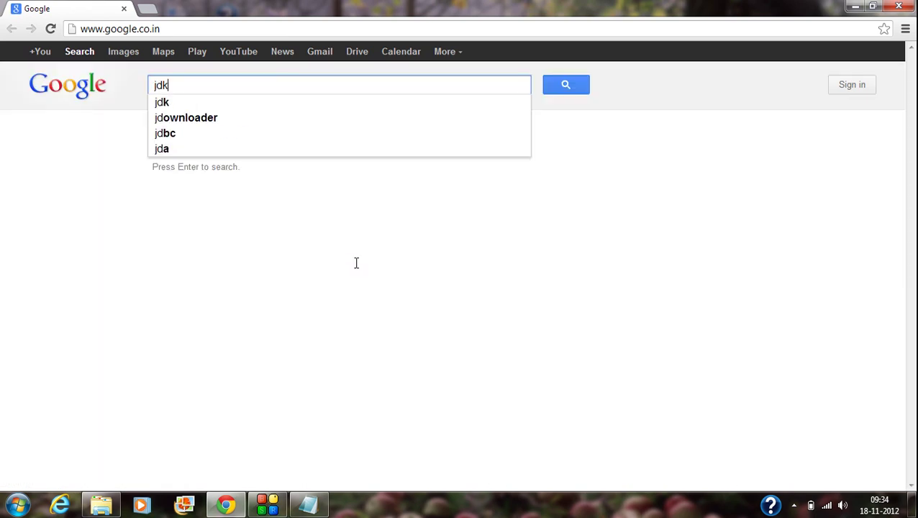
click(166, 103)
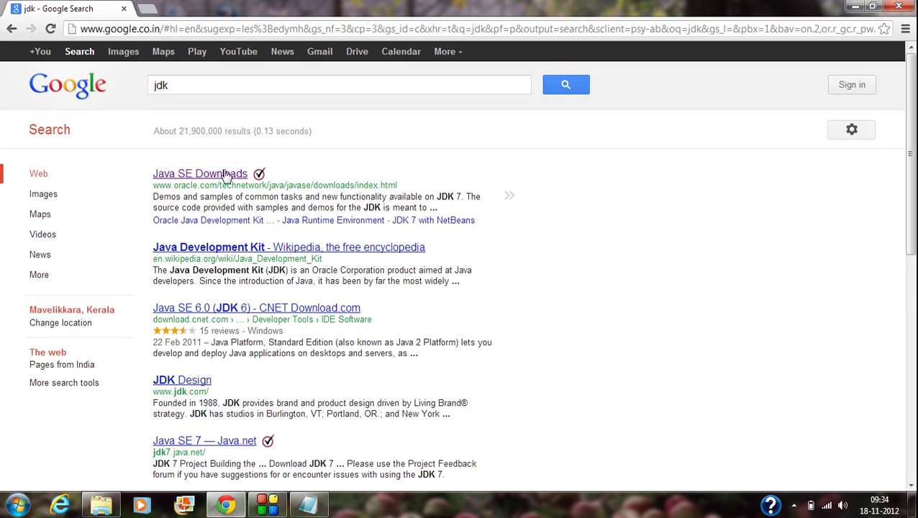
click(447, 265)
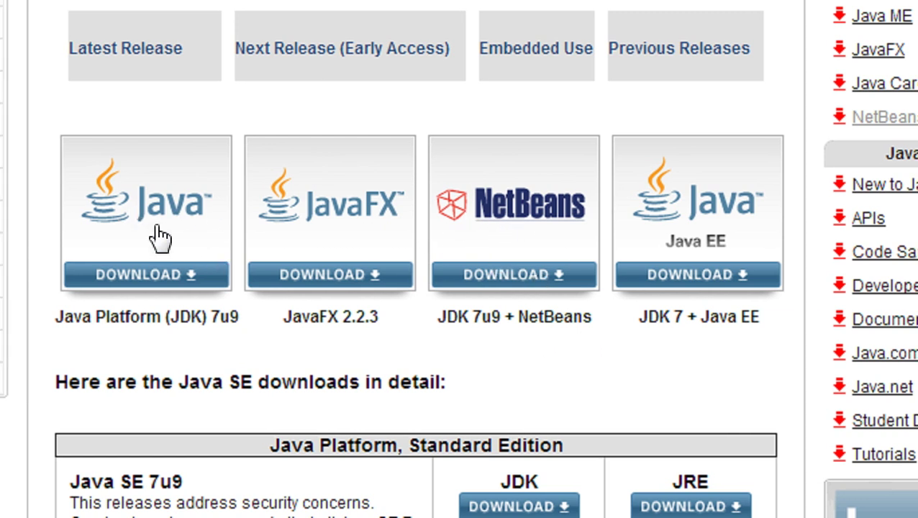
click(156, 168)
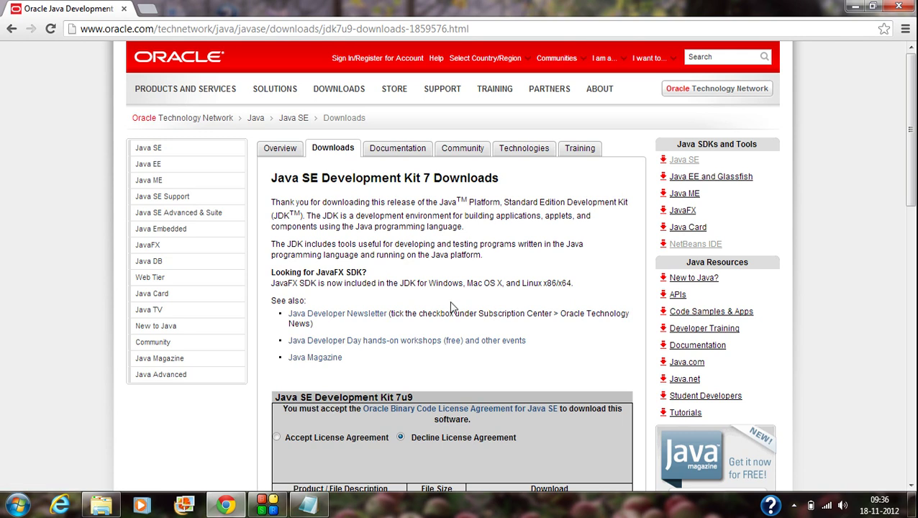
Accept the license agreement for Java SE Development Kit 7u9 and download the Windows x64 installer jdk-7u9-windows-x64.exe
scroll(913, 88, down, 4)
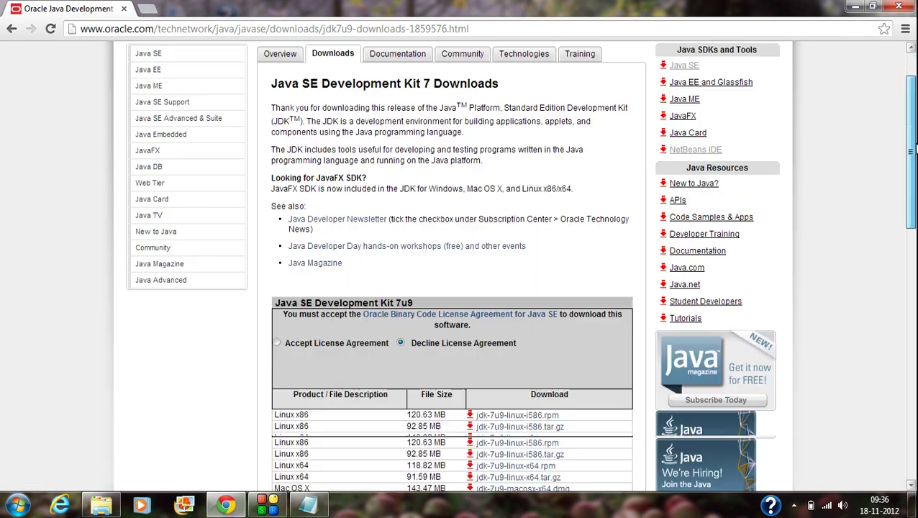
scroll(912, 88, up, 2)
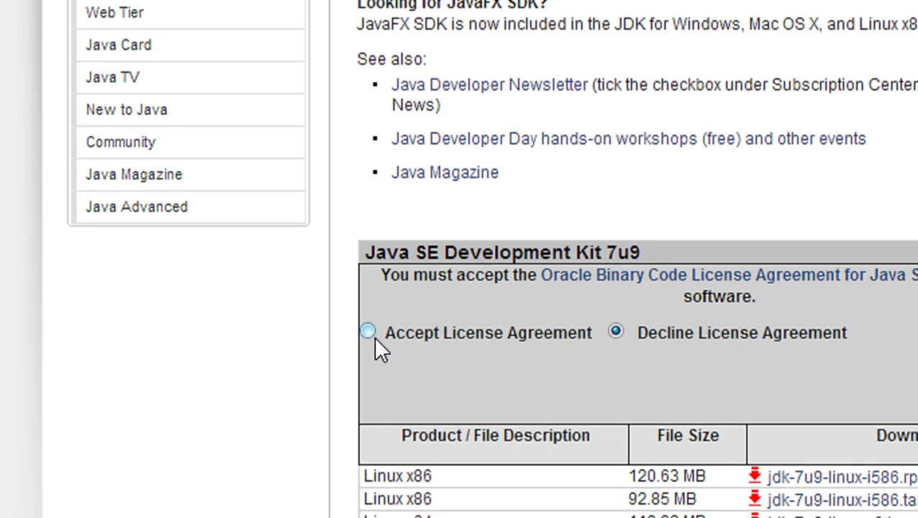
click(369, 332)
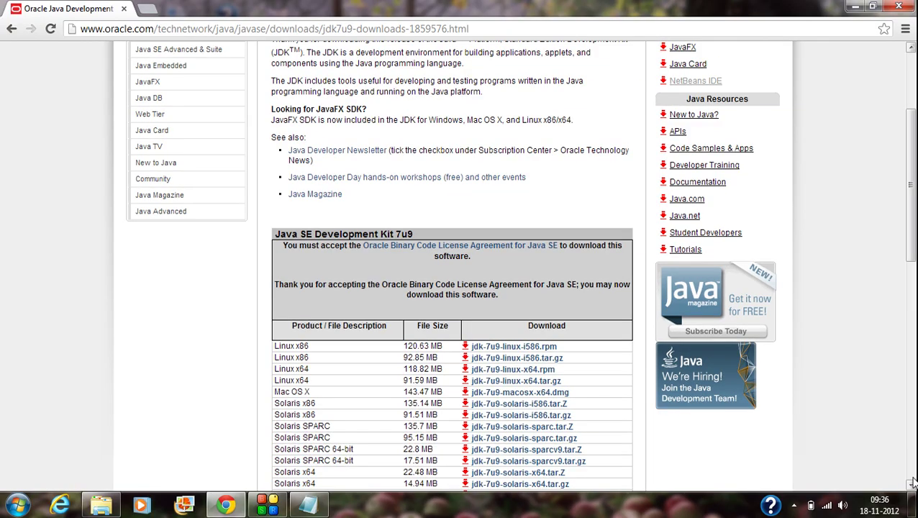
click(910, 485)
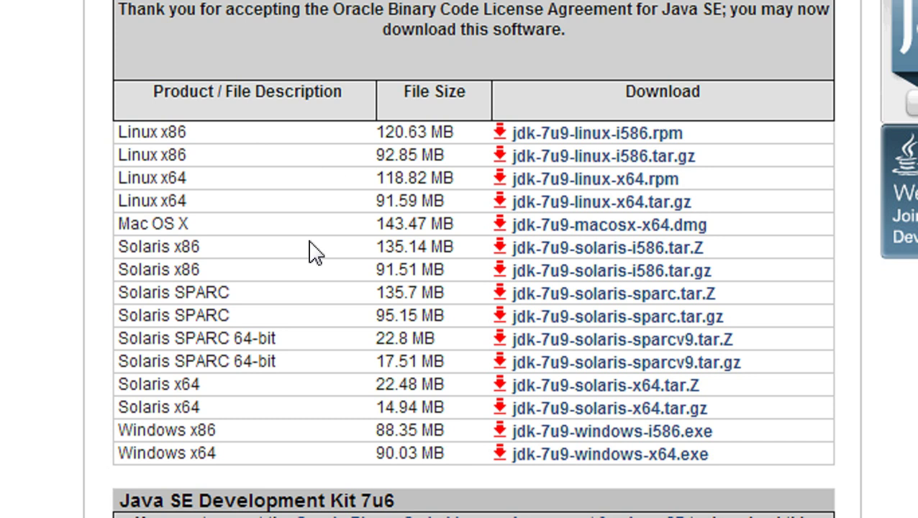
scroll(297, 435, down, 1)
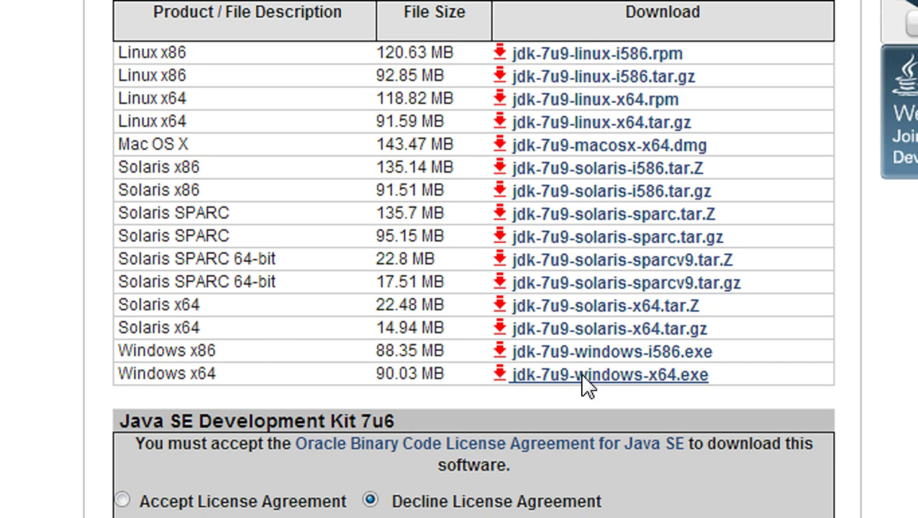
click(587, 375)
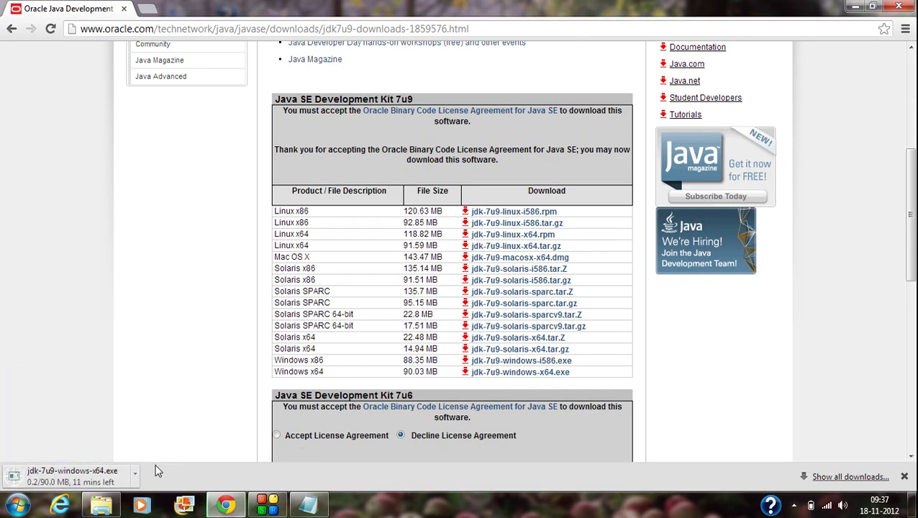
click(905, 477)
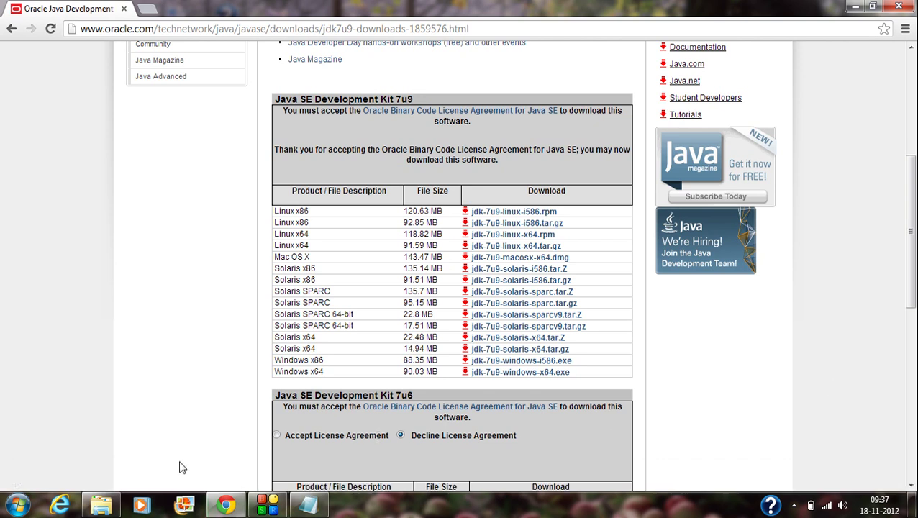
Switch to Windows Explorer, run the jdk-7-windows-i586 installer from the Downloads folder, and decline reinstalling the software
click(102, 505)
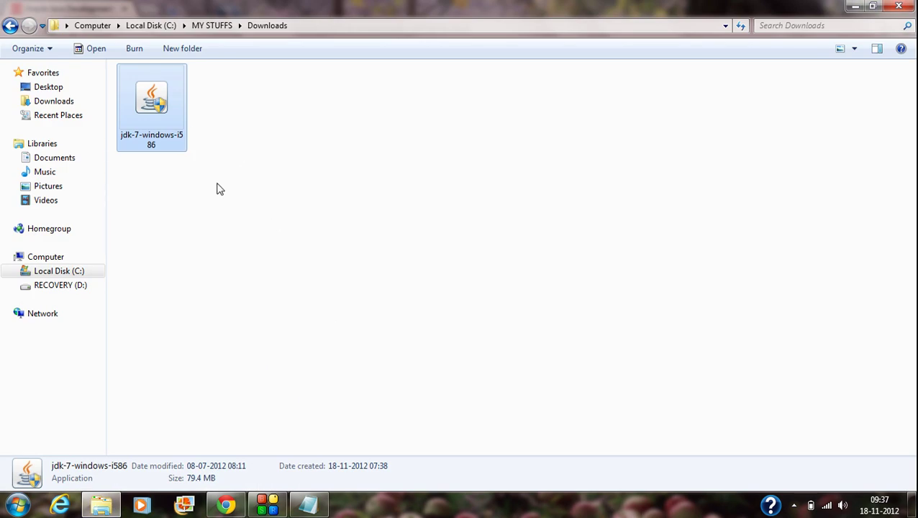
double_click(154, 106)
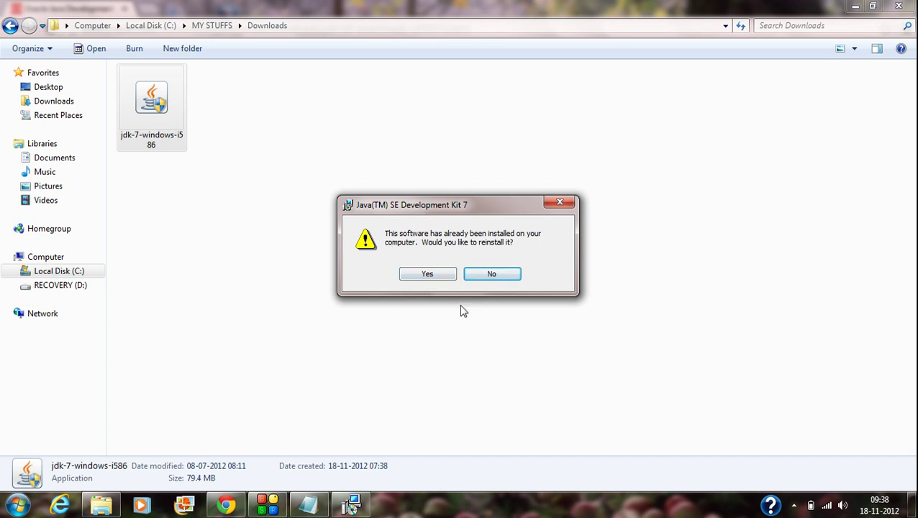
click(493, 275)
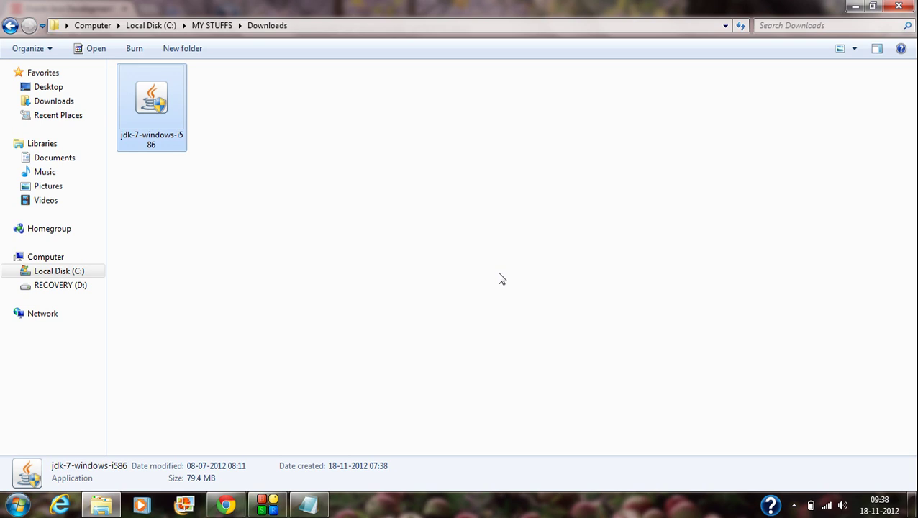
Open the Java folder inside Program Files (x86) on Local Disk (C:) in a new, maximized Windows Explorer window
click(855, 7)
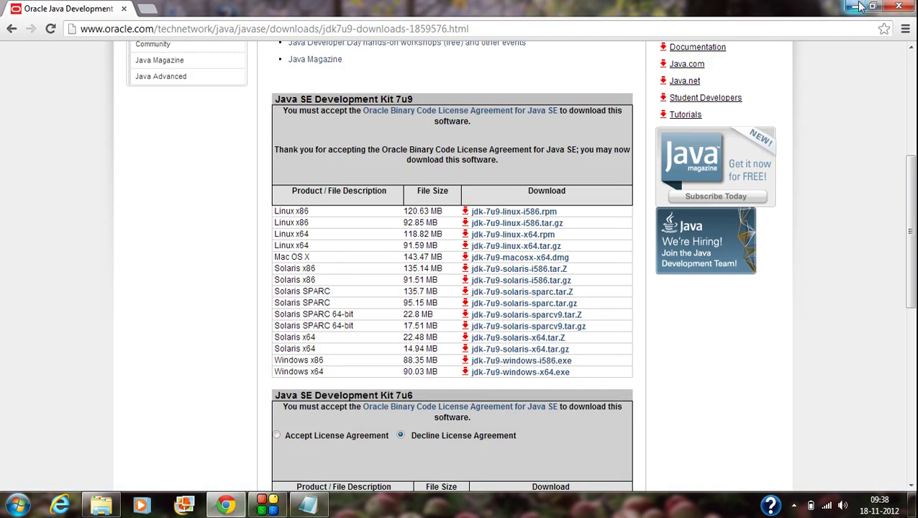
click(857, 7)
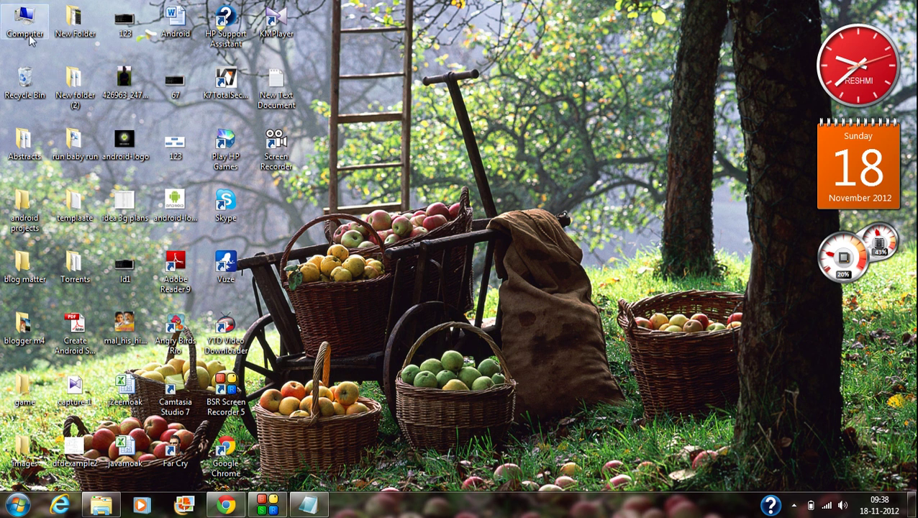
double_click(30, 40)
click(478, 234)
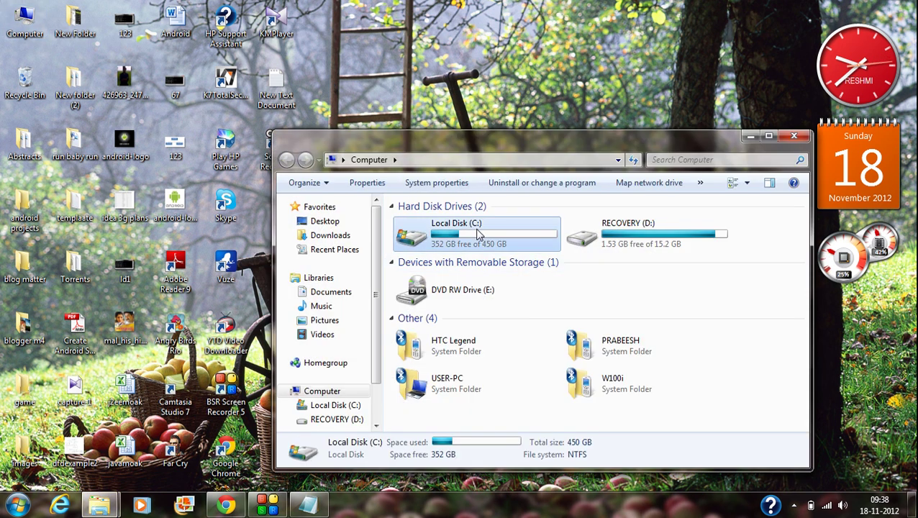
double_click(479, 235)
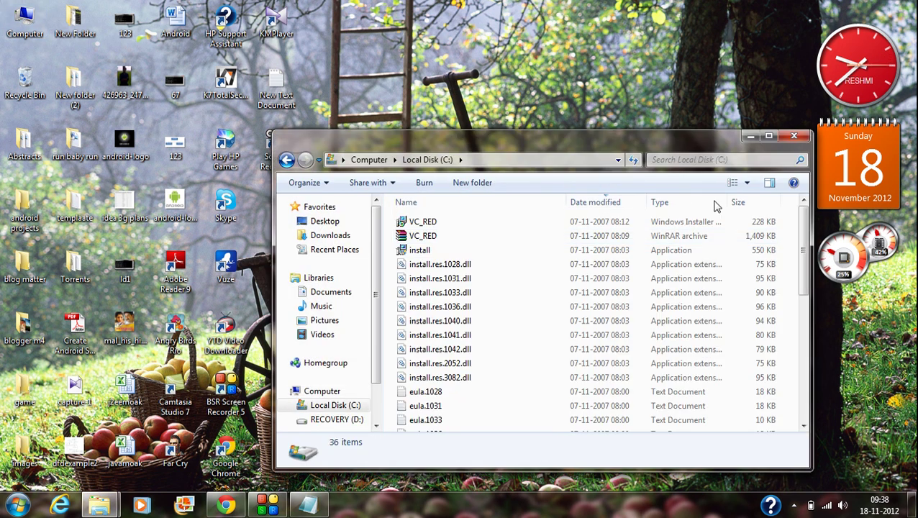
click(768, 137)
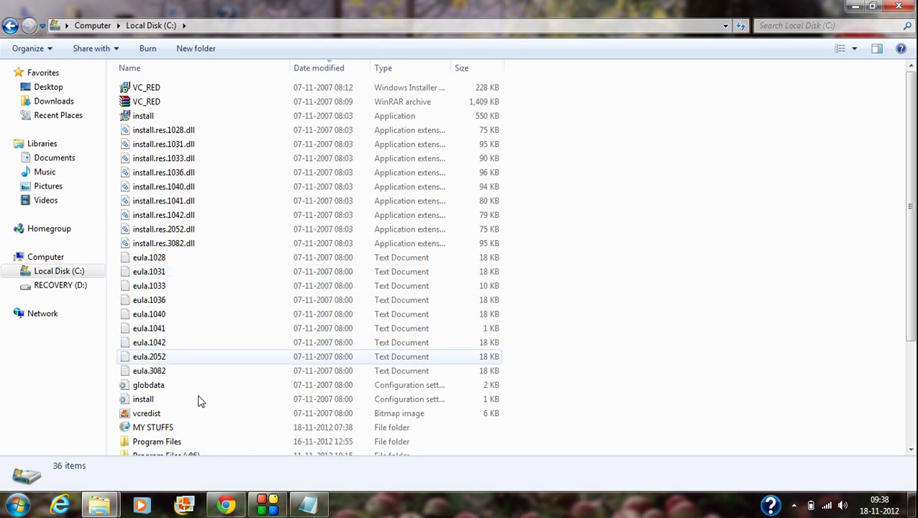
click(177, 432)
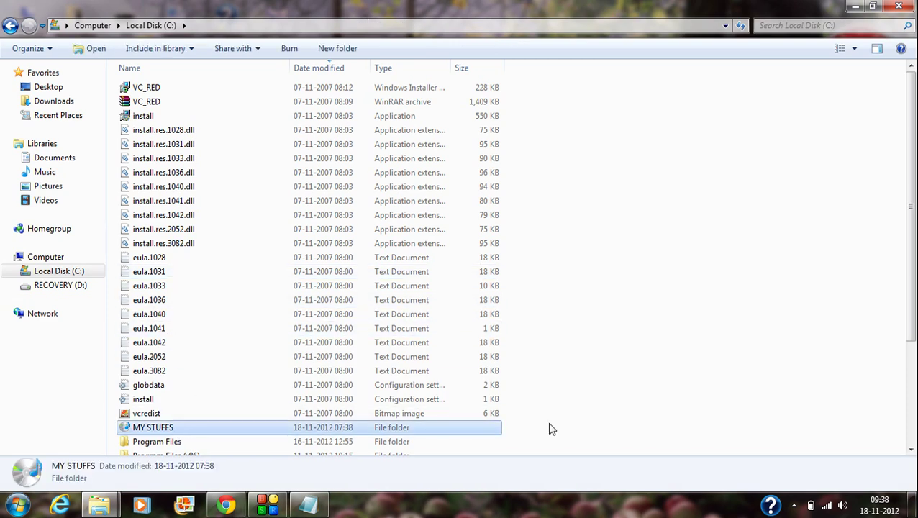
scroll(906, 452, down, 2)
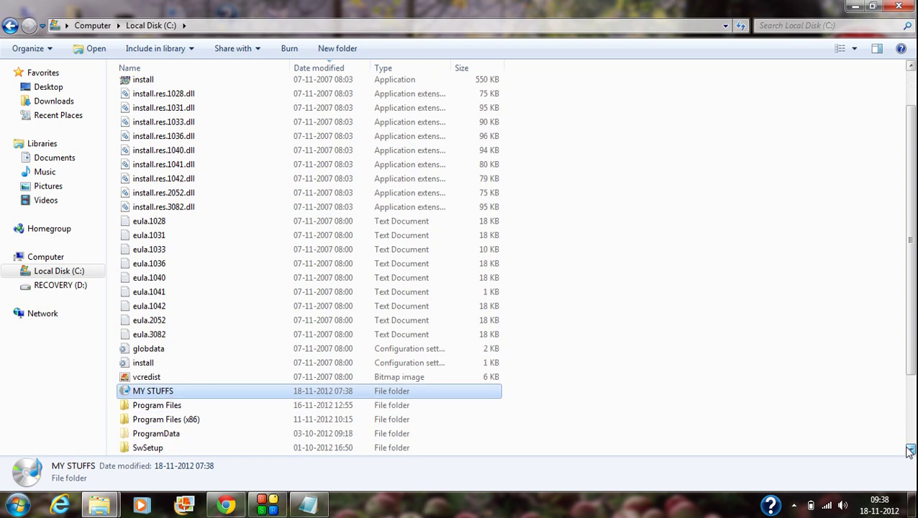
double_click(200, 408)
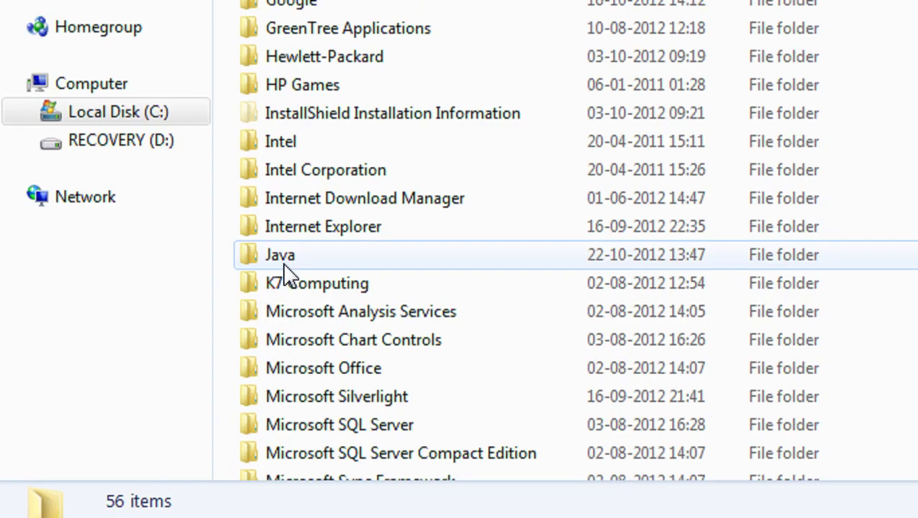
double_click(141, 344)
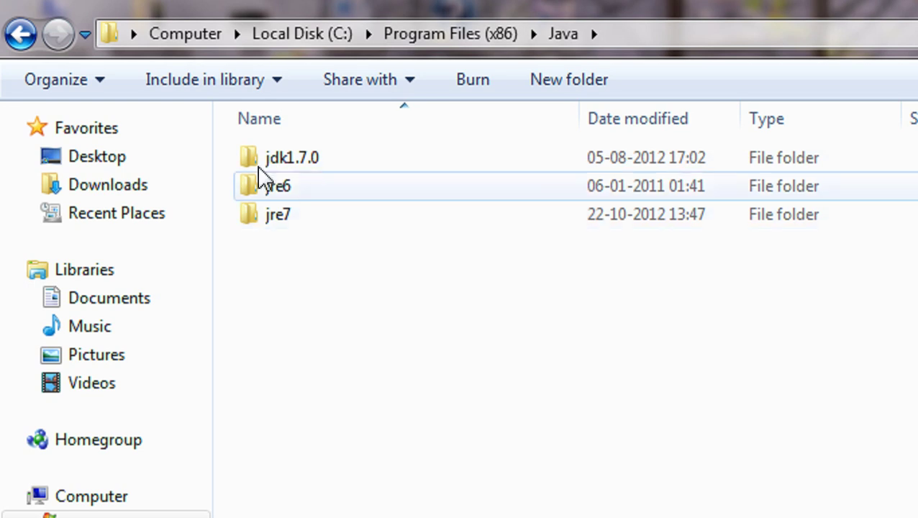
Examine the contents of the jdk1.7.0 folder and its bin subfolder, and return to the Java folder
mouse_move(251, 163)
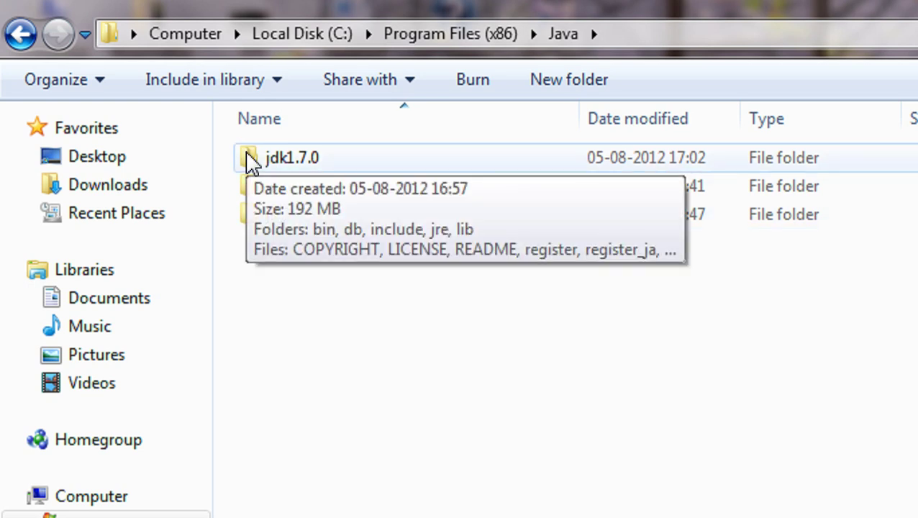
double_click(251, 163)
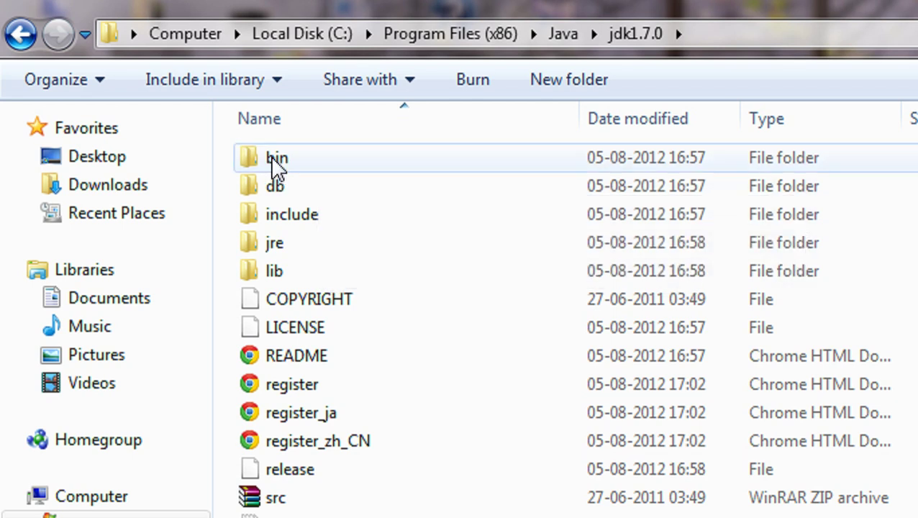
double_click(280, 164)
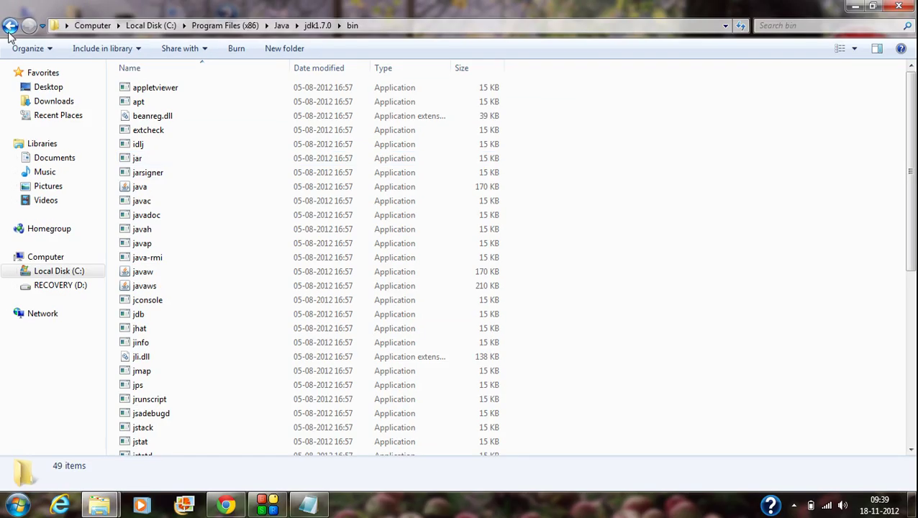
click(20, 3)
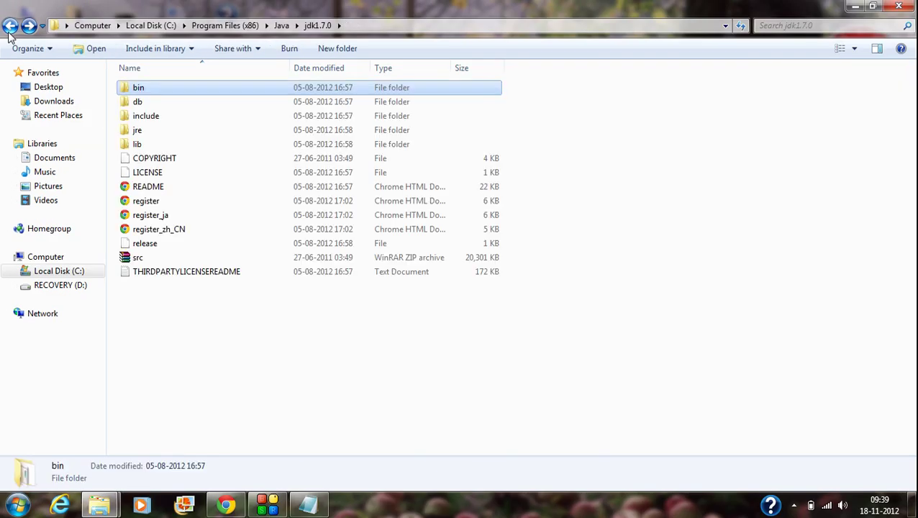
click(10, 27)
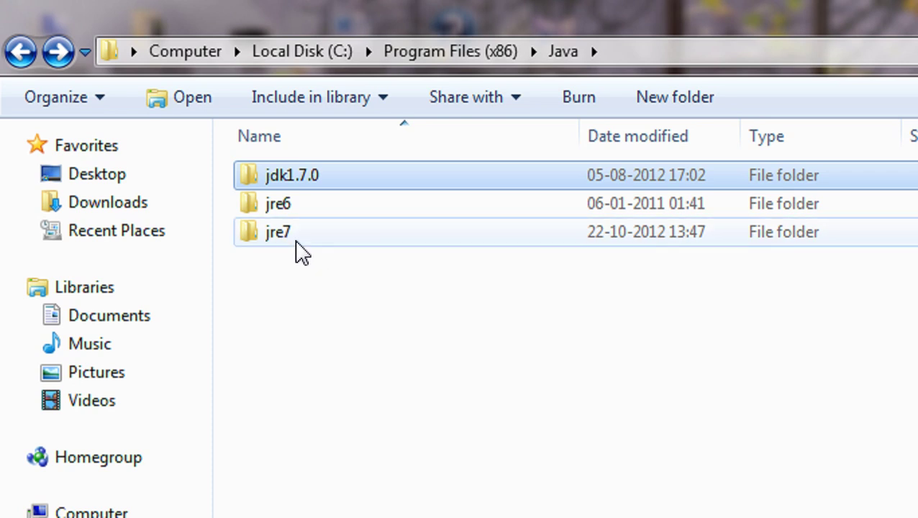
Open the jre7 folder and examine the files in its bin subfolder
mouse_move(303, 252)
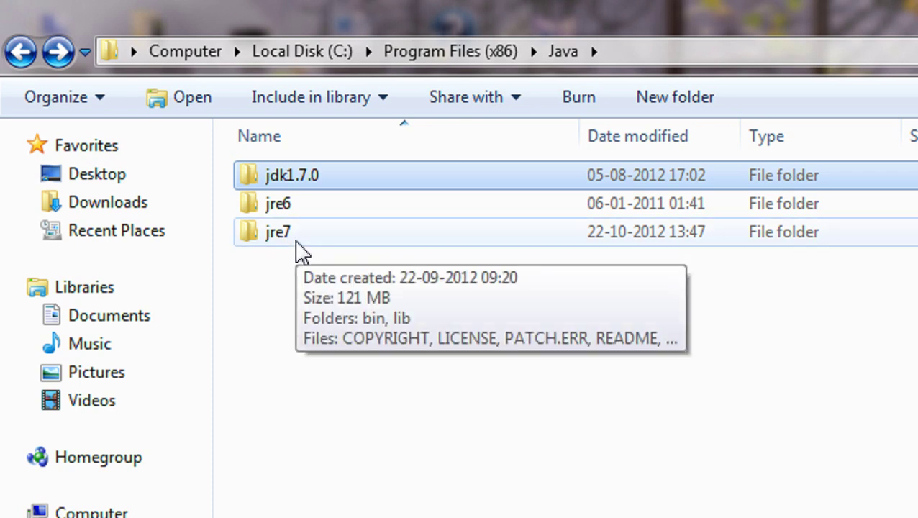
double_click(298, 243)
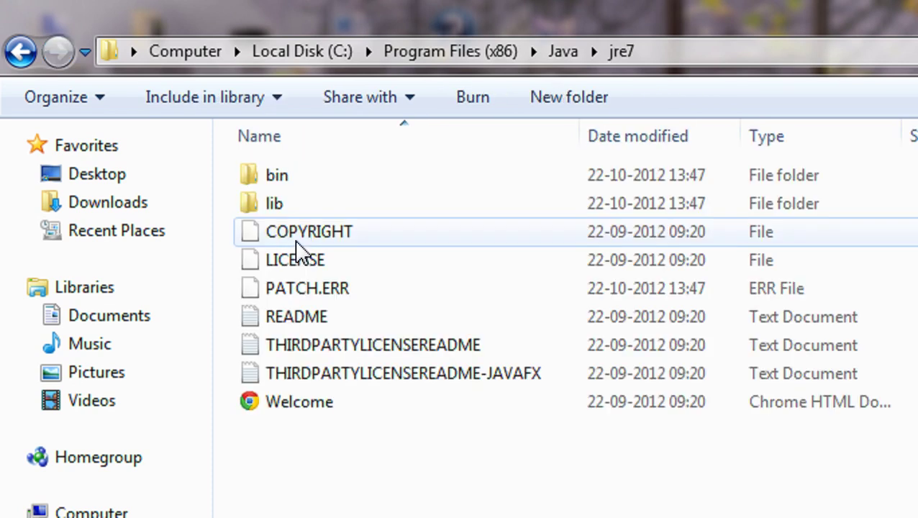
click(277, 186)
double_click(277, 185)
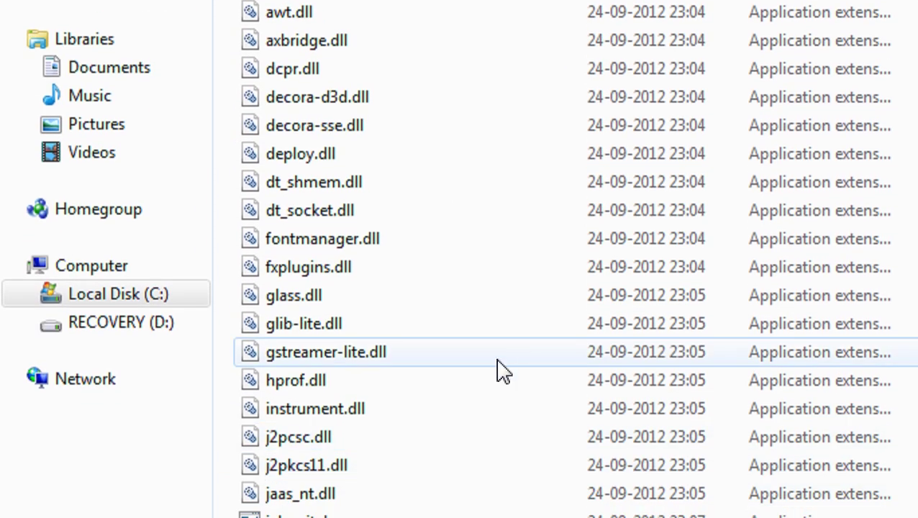
mouse_move(502, 371)
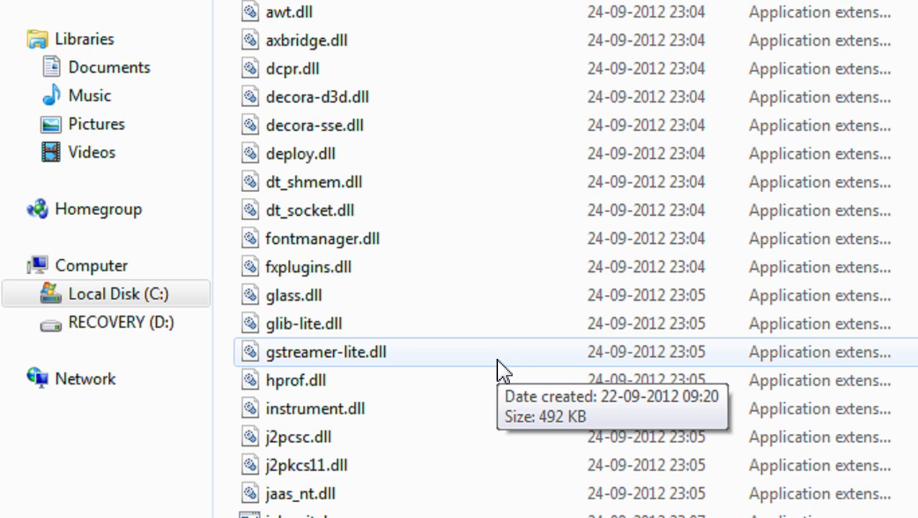
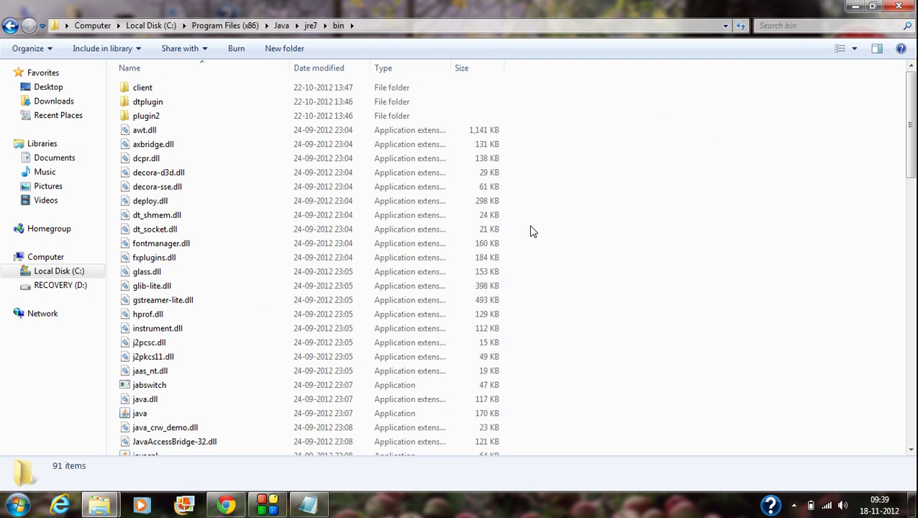
Switch to Notepad, add the second list item "2. Eclipse ide" below the jdk line, and minimize the document
click(855, 6)
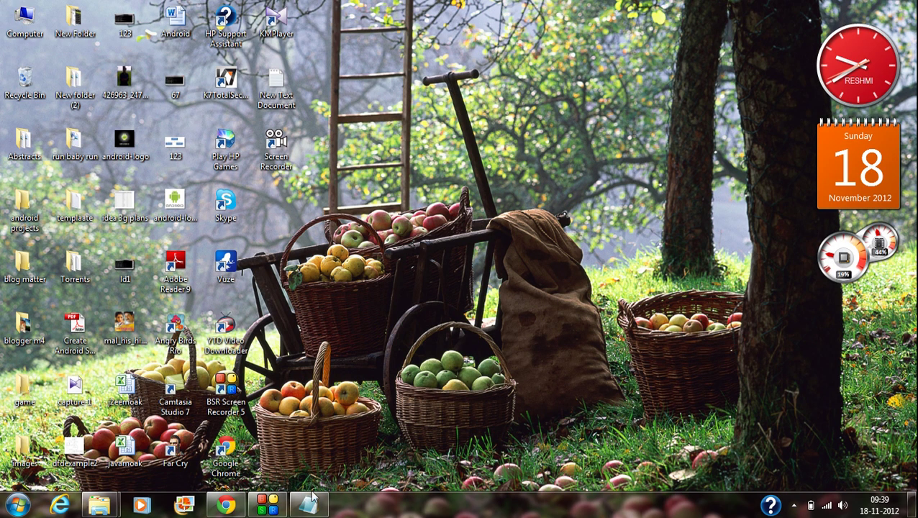
click(313, 496)
key(Return)
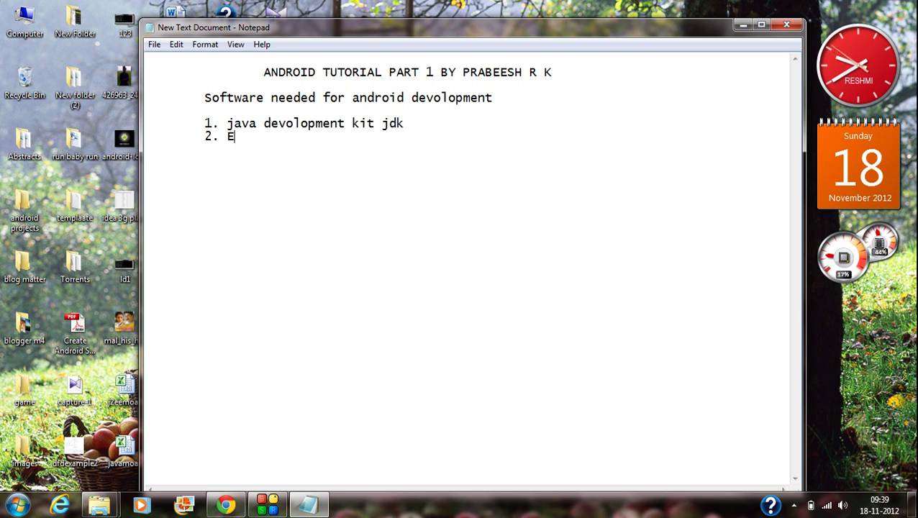
text(lips)
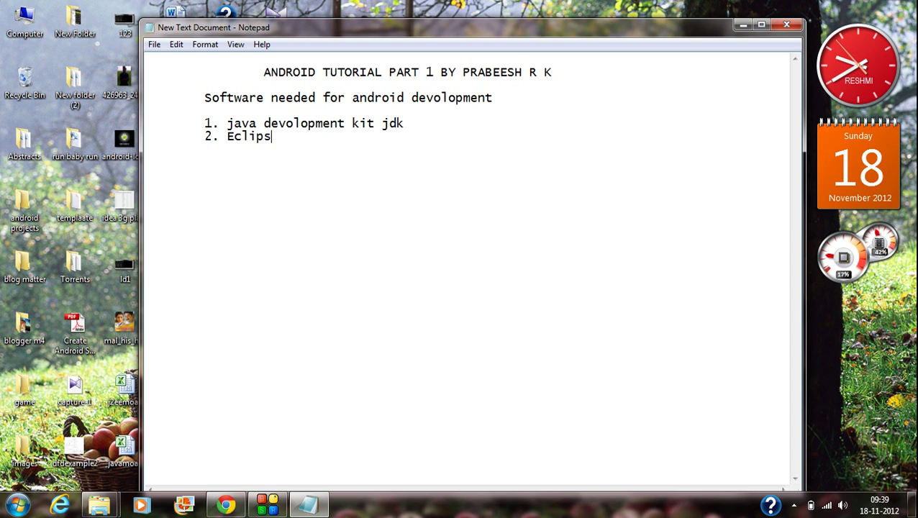
text(e ide)
click(745, 29)
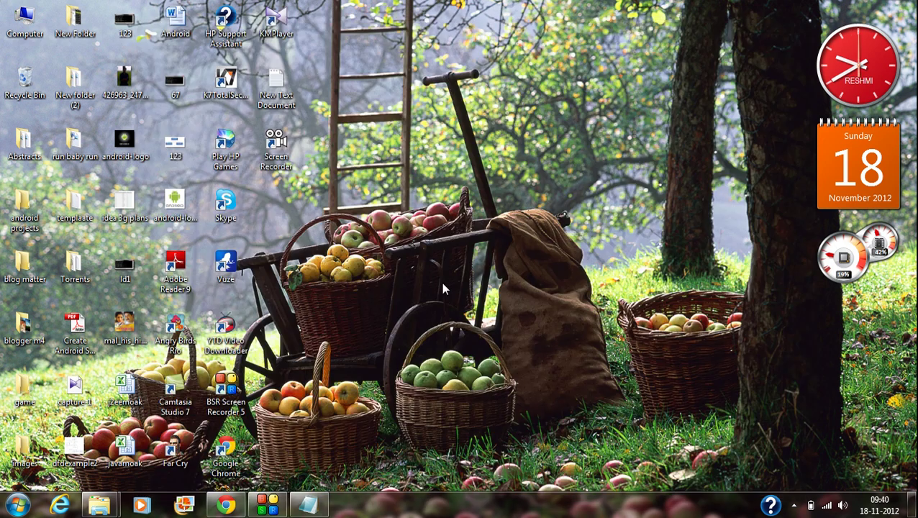
Switch to Google Chrome, search Google for eclipse download in a new tab, and open the Eclipse Downloads page
click(226, 505)
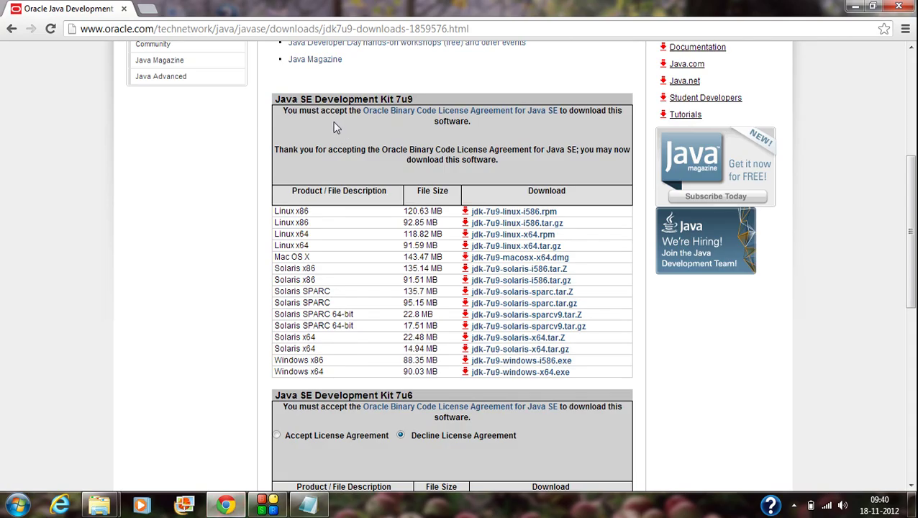
click(149, 9)
click(219, 193)
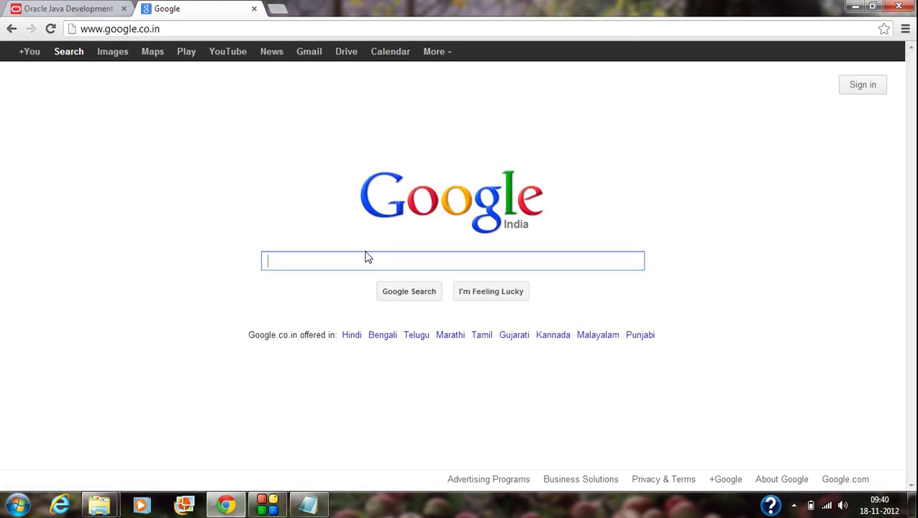
text(eclipse)
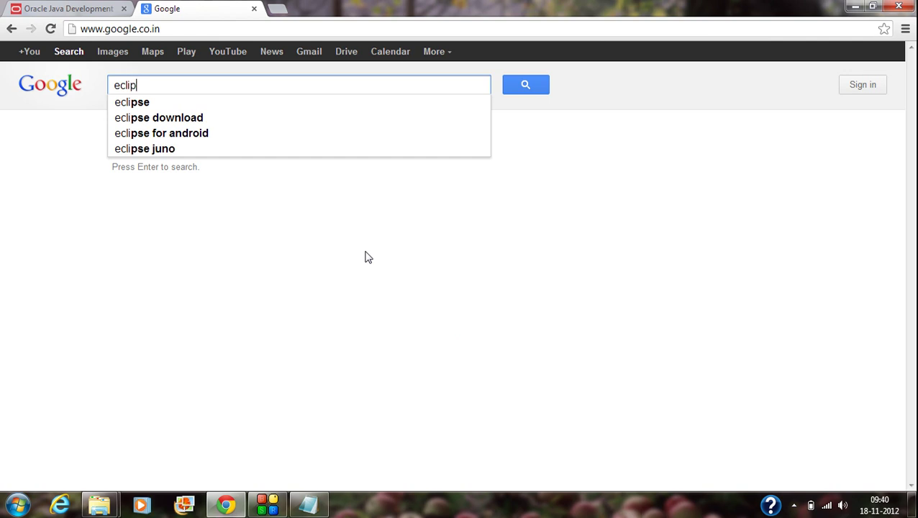
click(195, 123)
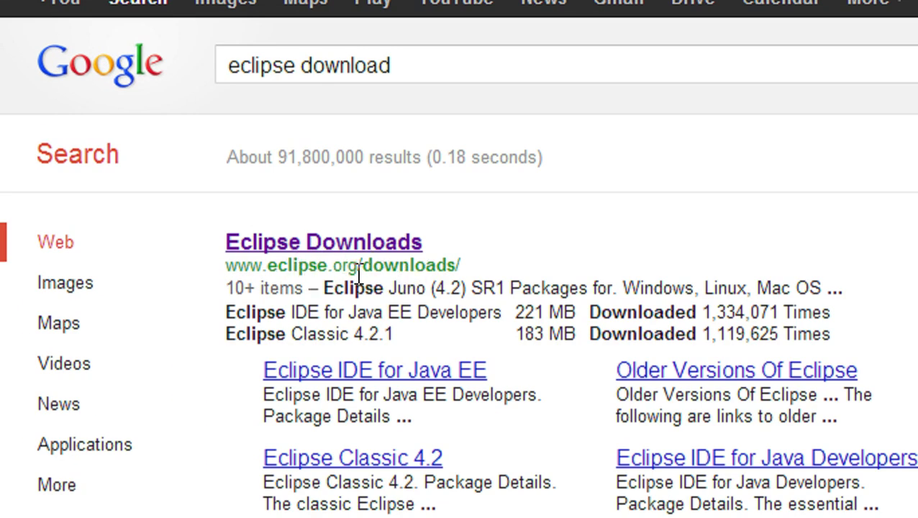
click(408, 251)
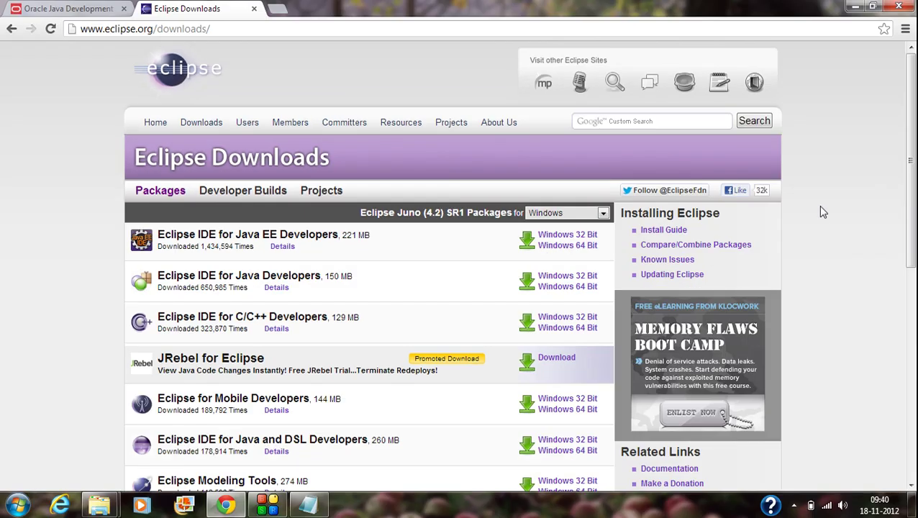
Choose the Windows 64 Bit package of Eclipse IDE for Java Developers from the Eclipse Juno (4.2) SR1 packages
drag(914, 104, 915, 124)
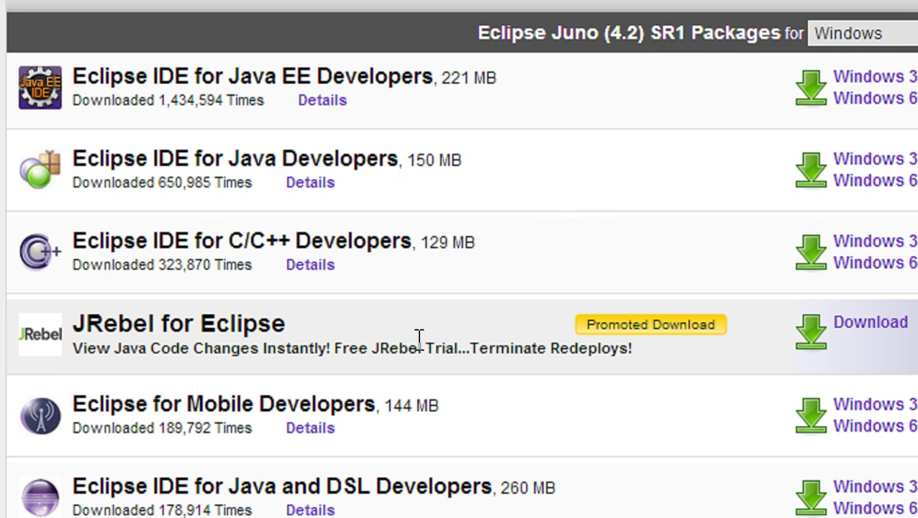
scroll(303, 424, down, 1)
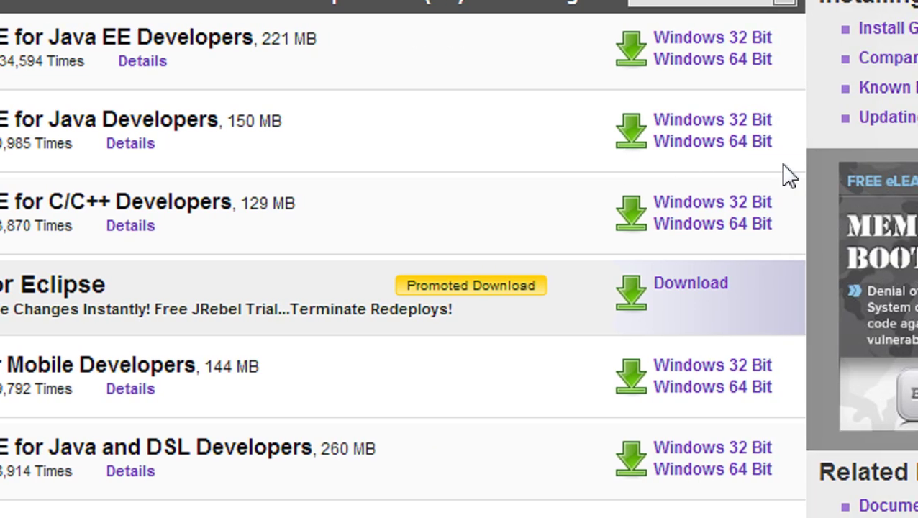
click(728, 144)
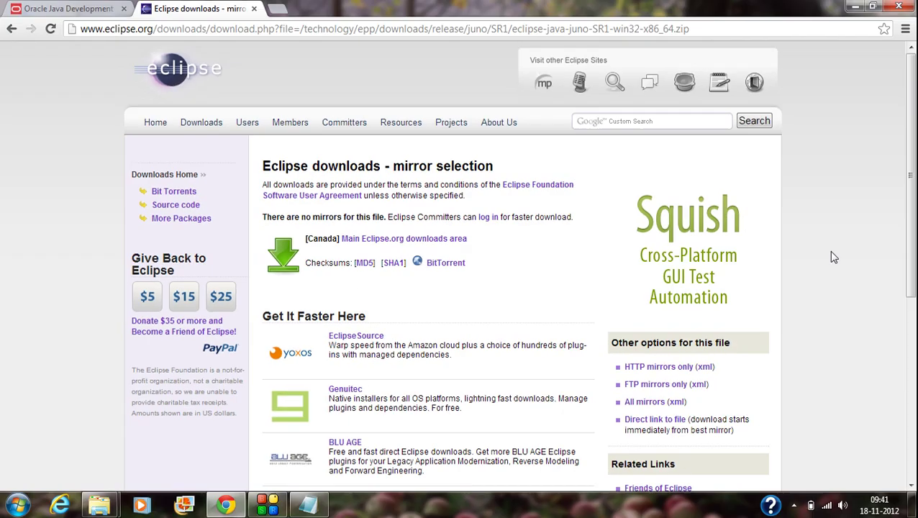
Start downloading eclipse-java-juno-SR1-win32-x86_64.zip from the main Eclipse.org downloads area, and pause the transfer
scroll(910, 124, down, 1)
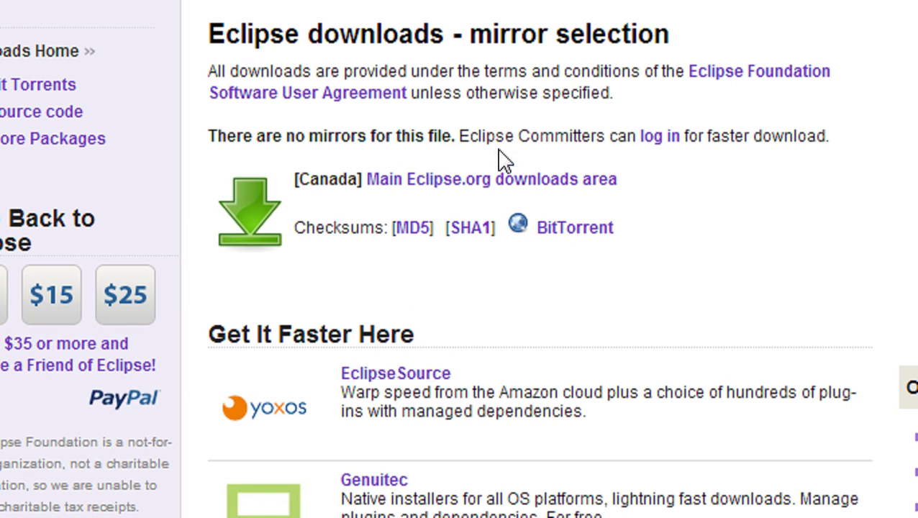
click(251, 212)
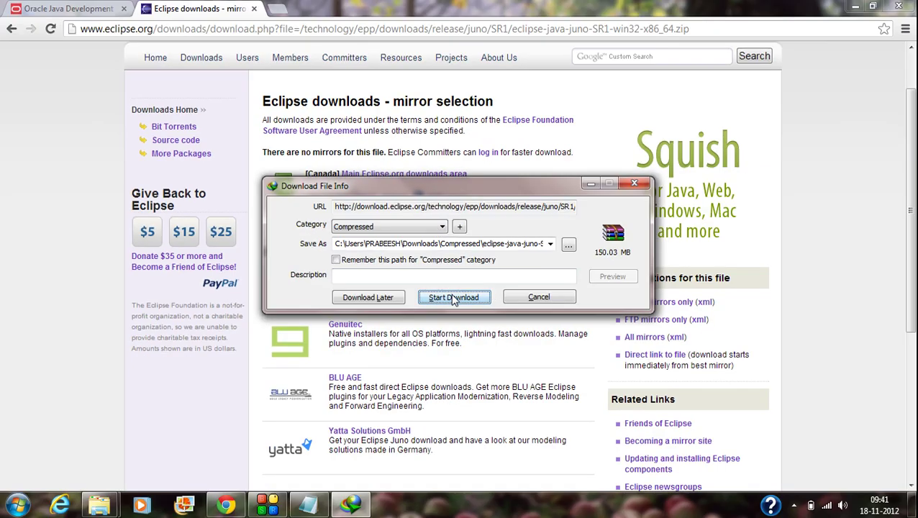
click(454, 298)
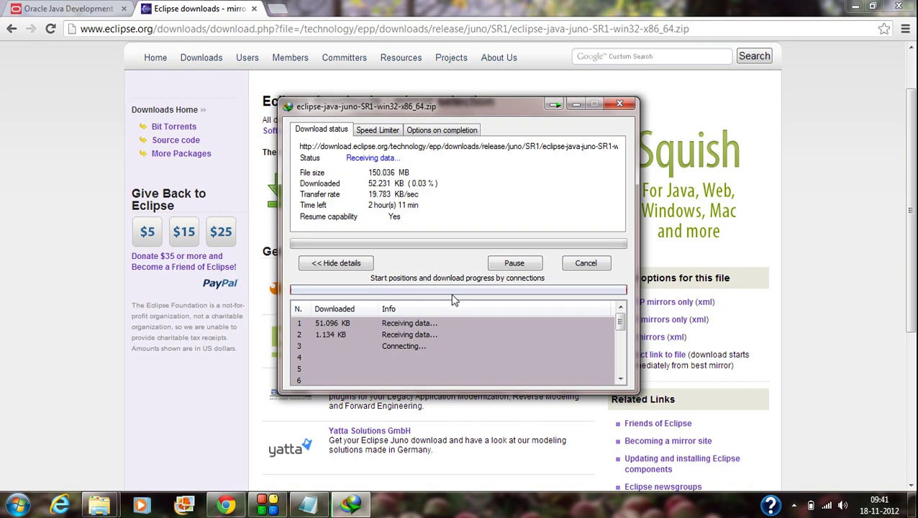
click(514, 265)
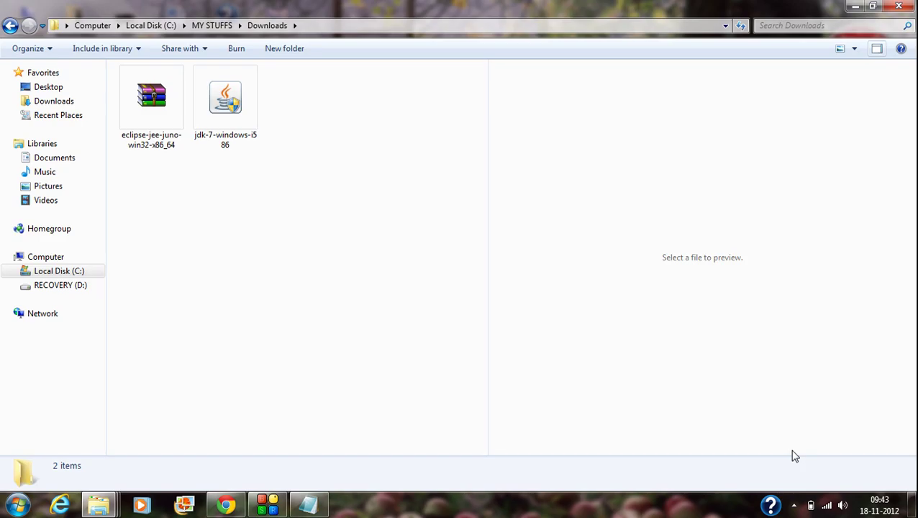
Hide the preview pane in the Downloads folder and check the details and available actions of the eclipse-jee-juno-win32-x86_64 archive
click(877, 49)
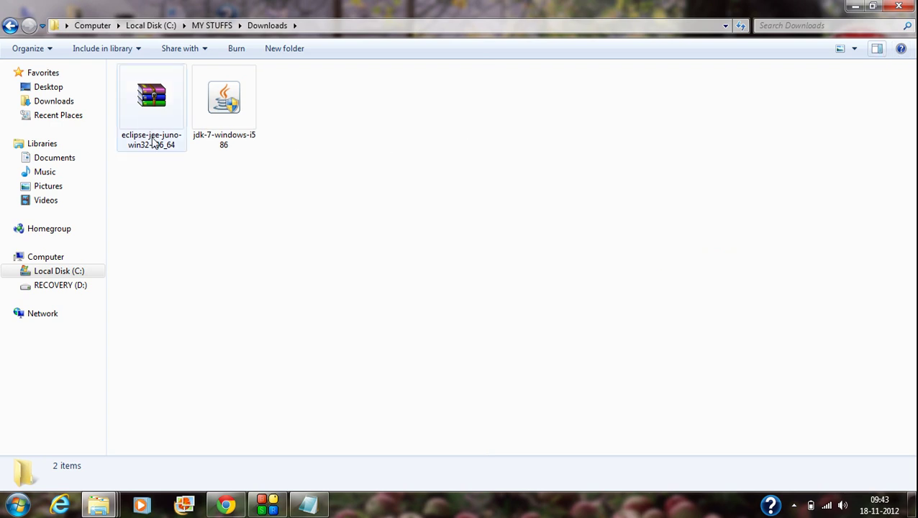
mouse_move(160, 89)
mouse_move(131, 110)
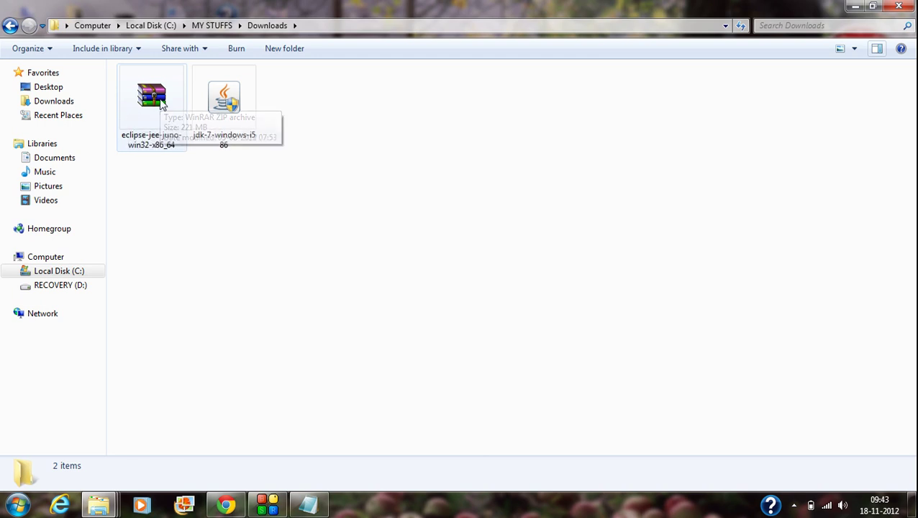
right_click(161, 102)
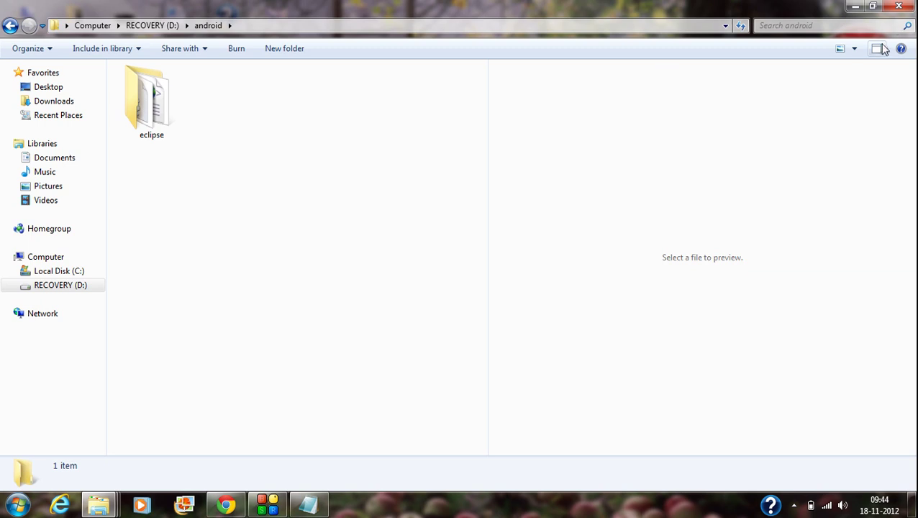
Hide the preview pane in the android folder and create a desktop shortcut for the eclipse application inside its eclipse subfolder
click(879, 48)
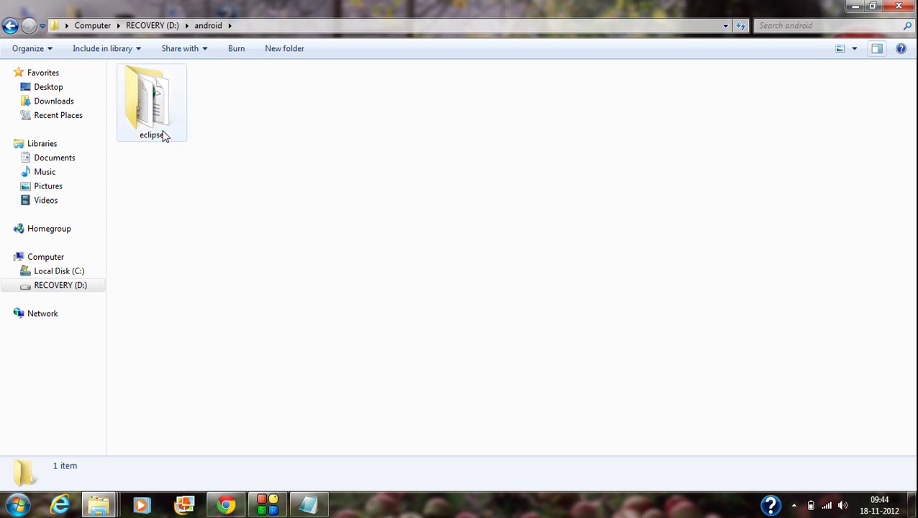
double_click(152, 111)
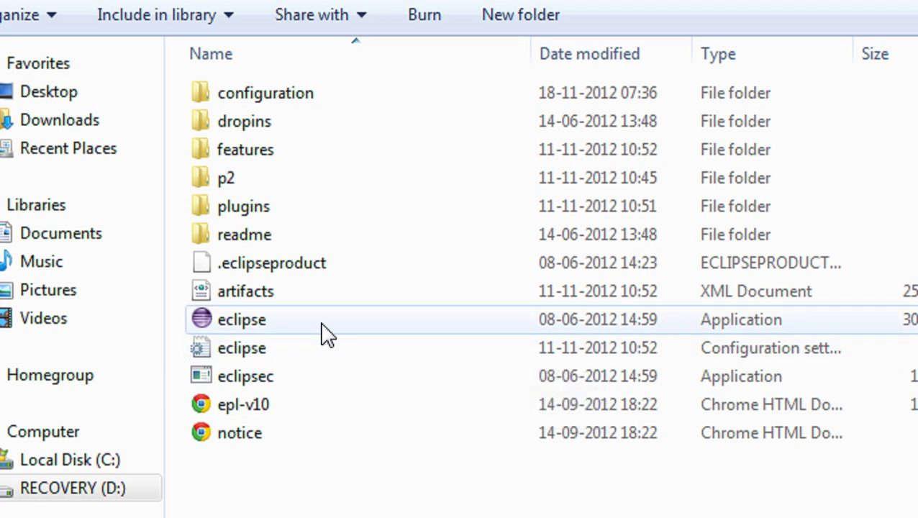
right_click(265, 322)
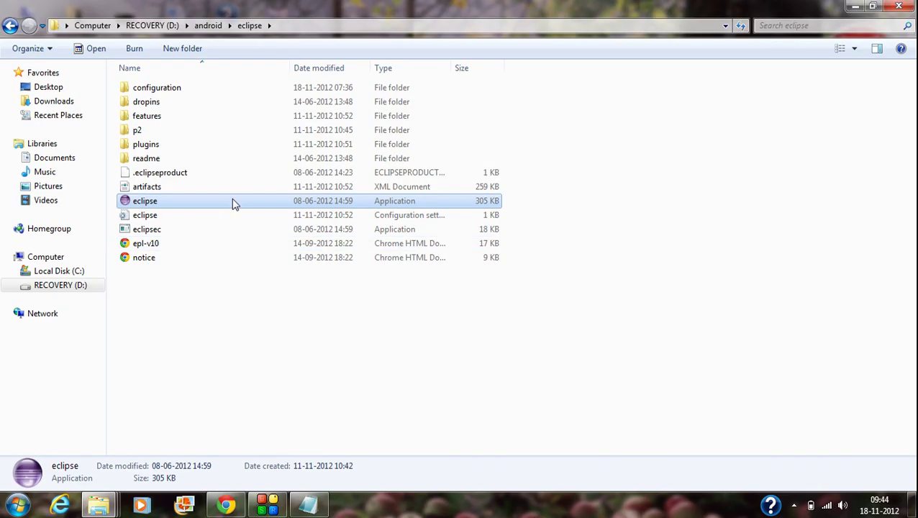
right_click(232, 205)
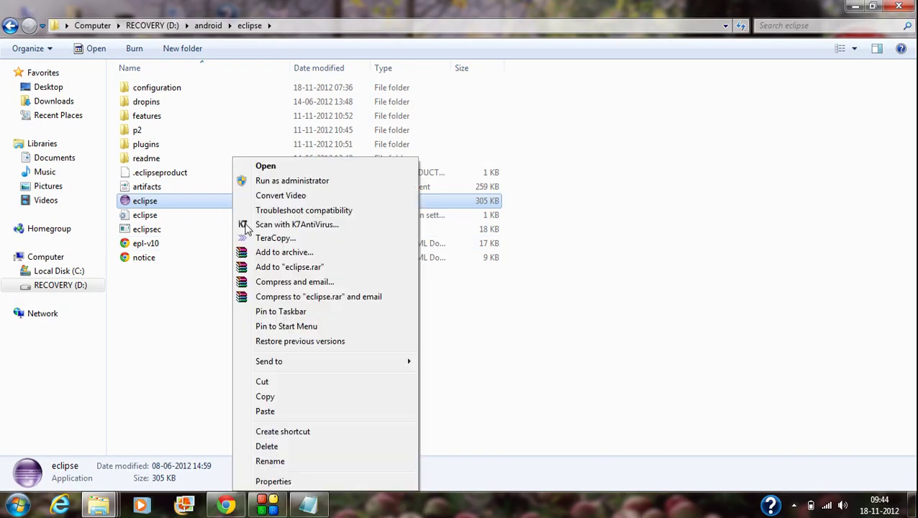
mouse_move(252, 362)
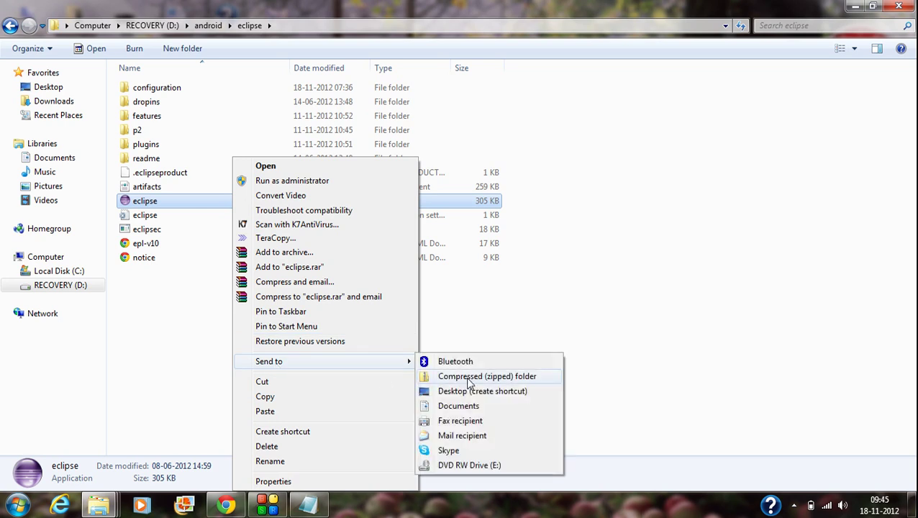
click(468, 391)
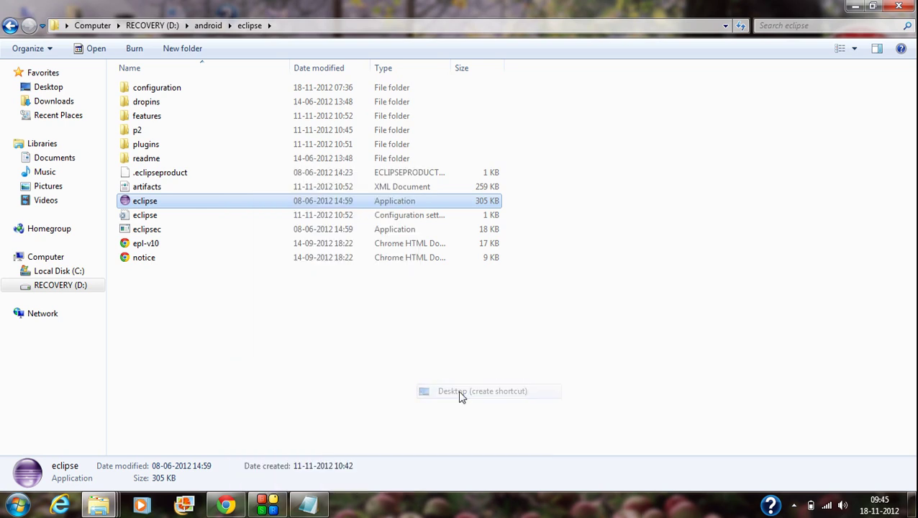
Minimize the eclipse folder window and launch Eclipse from its new desktop shortcut
click(855, 6)
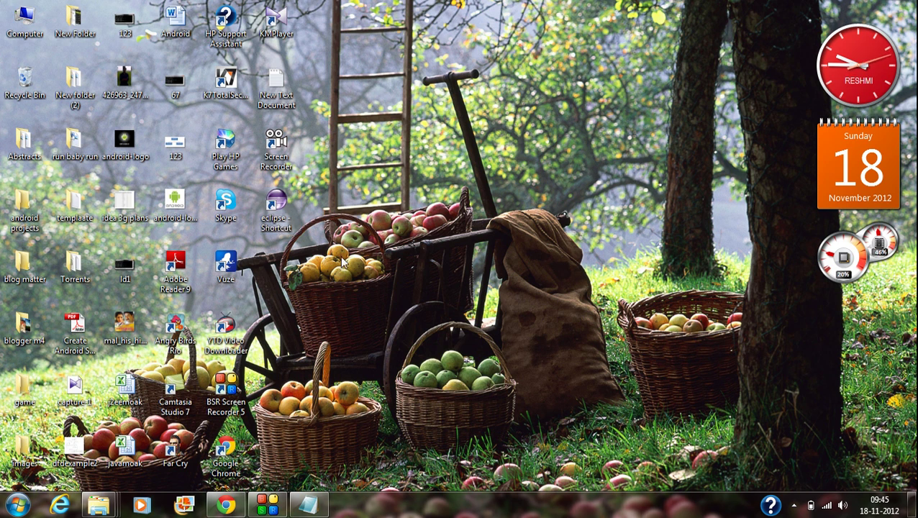
double_click(287, 214)
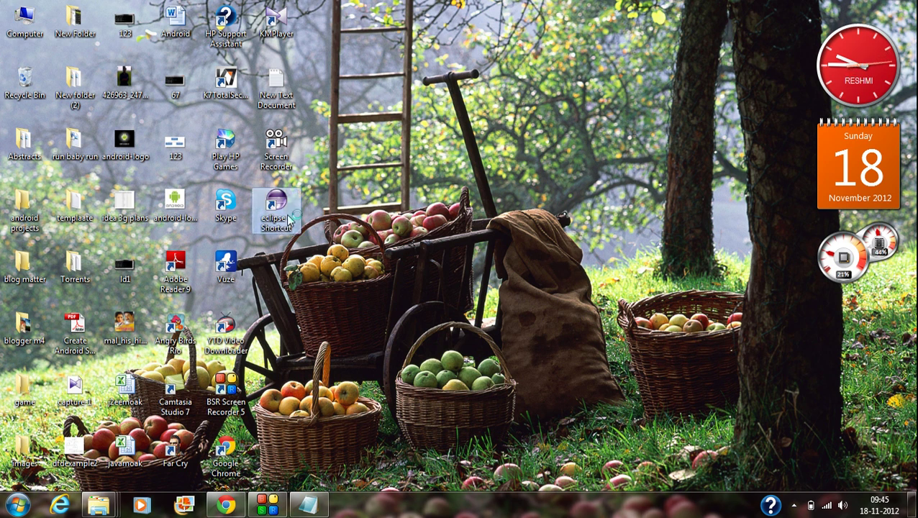